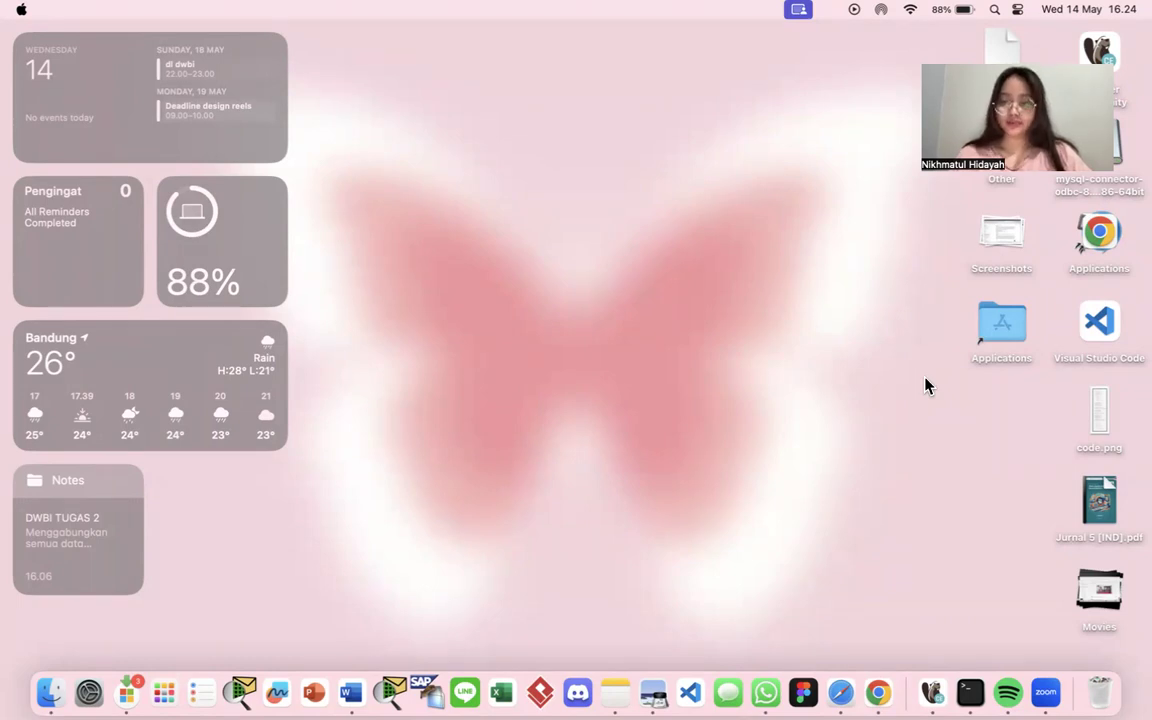
# Step: Switch to the Aiven console in Safari and examine the MySQL service's connection information, from service URI to CA certificate
pyautogui.hotkey('ctrl', 'Right')
pyautogui.hotkey('ctrl', 'Right')
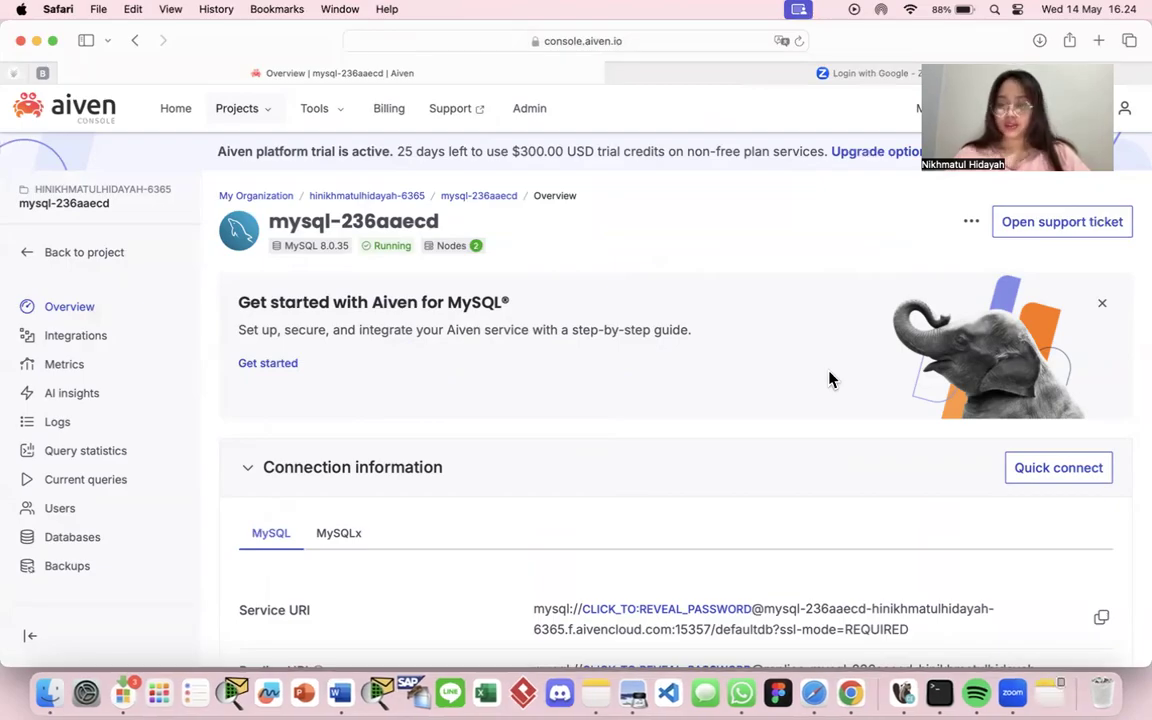
pyautogui.click(239, 108)
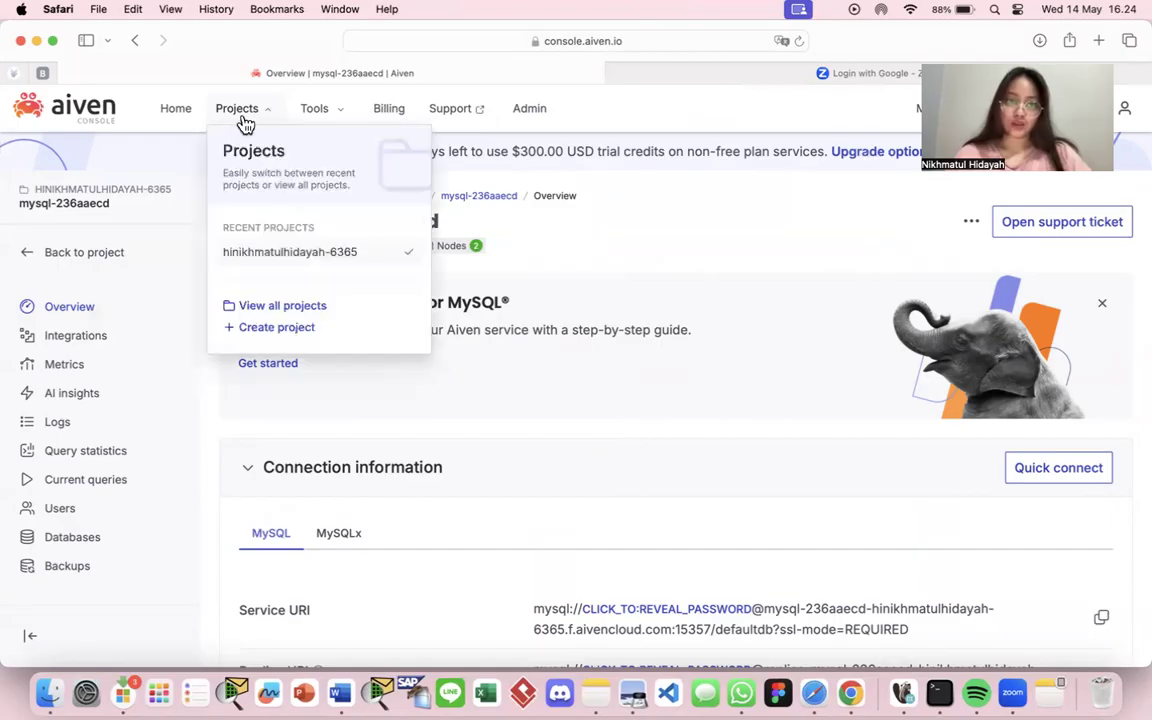
pyautogui.click(443, 392)
pyautogui.scroll(-3, 445, 385)
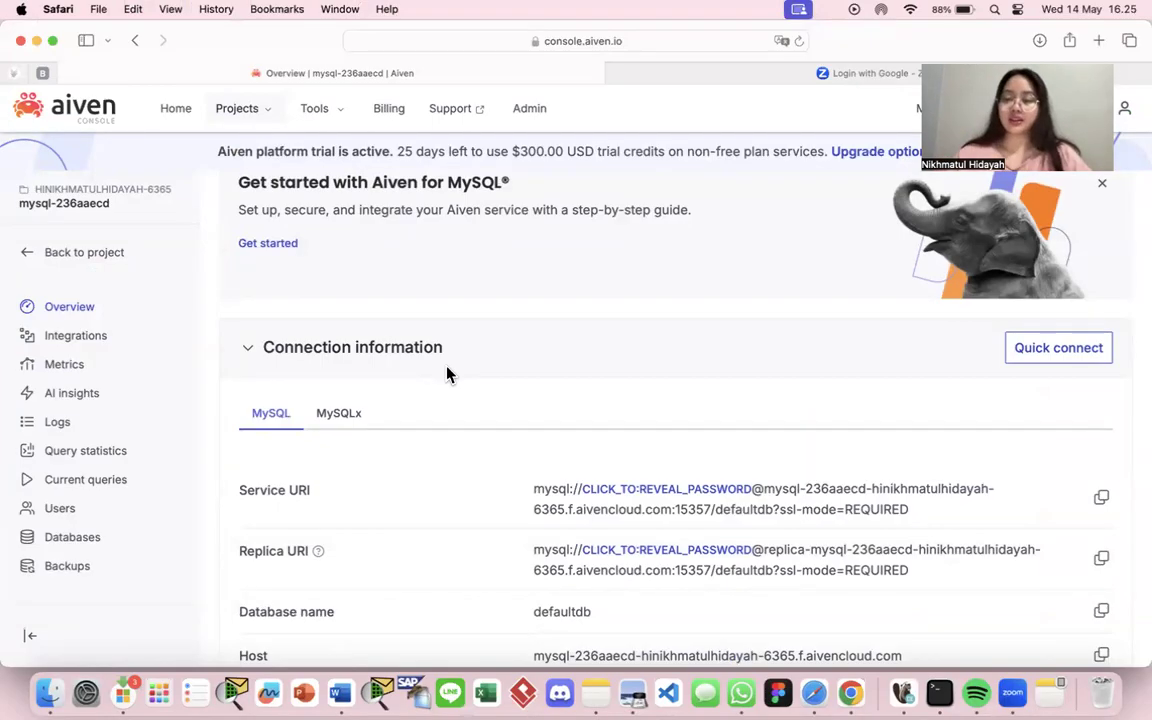
pyautogui.scroll(-1, 579, 384)
pyautogui.scroll(-4, 470, 481)
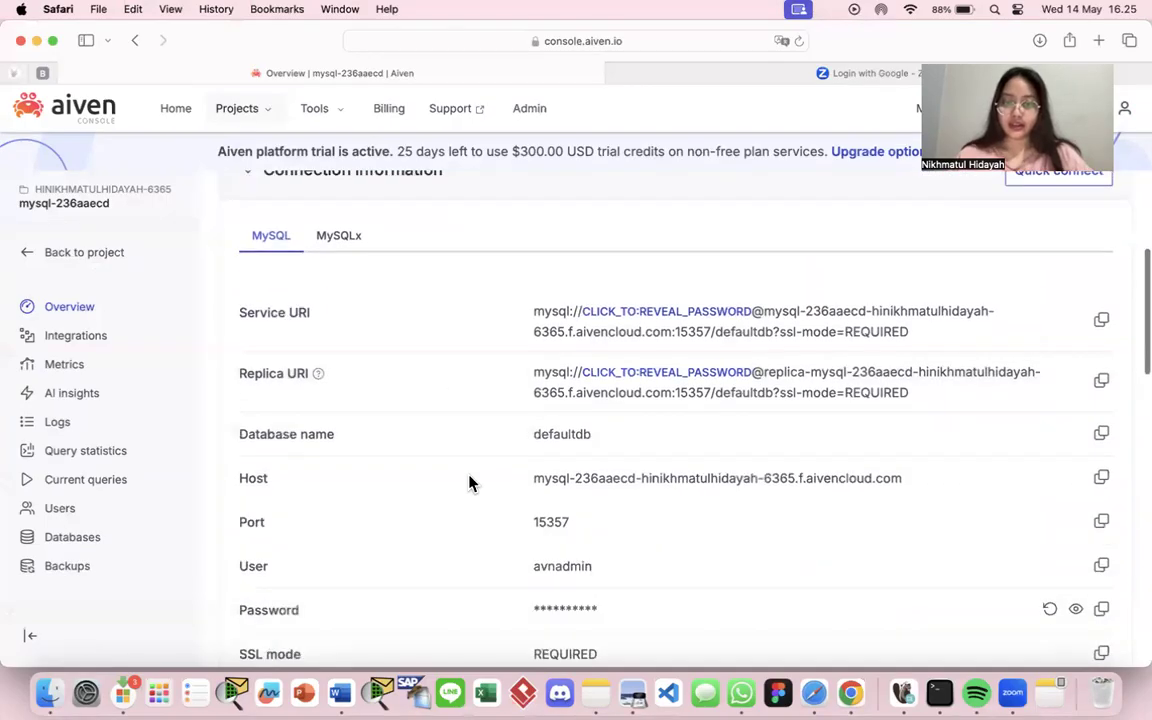
pyautogui.scroll(-1, 470, 483)
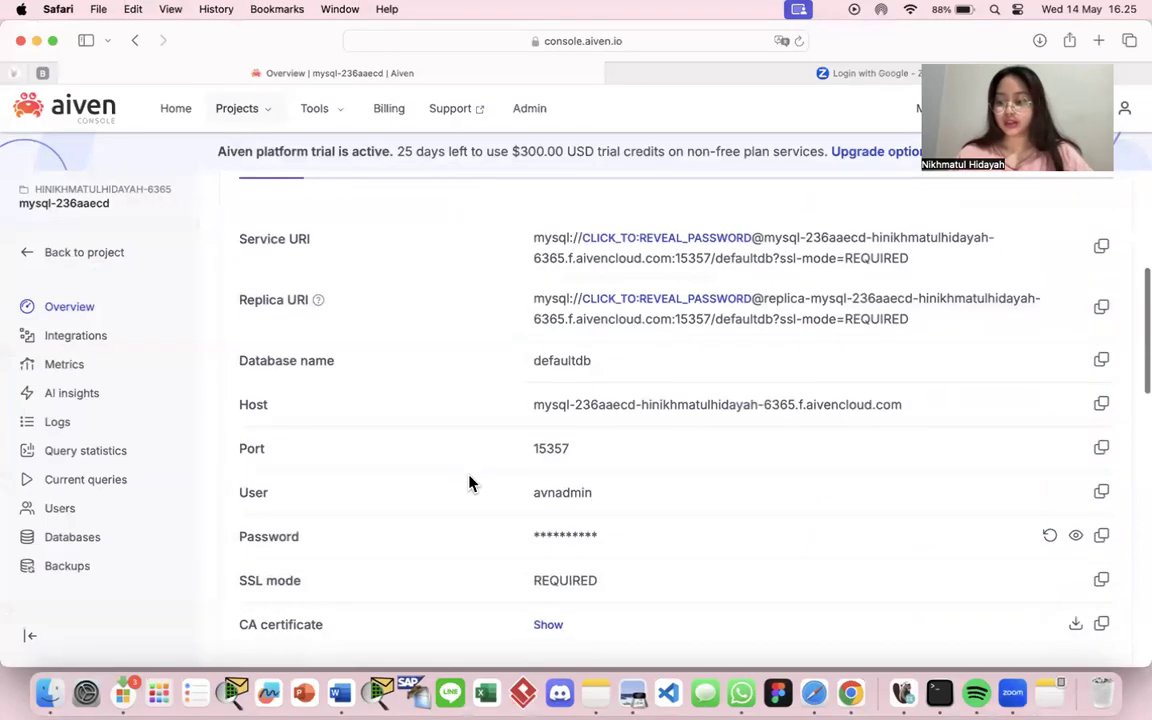
pyautogui.scroll(-1, 488, 470)
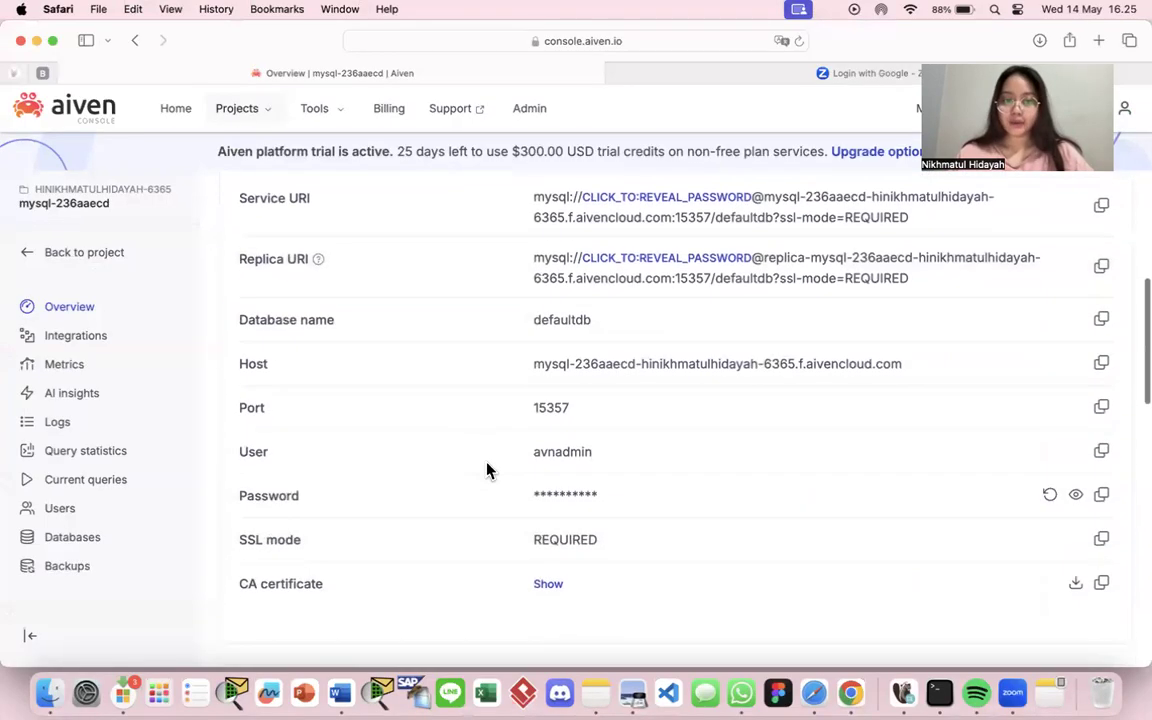
pyautogui.scroll(-2, 488, 470)
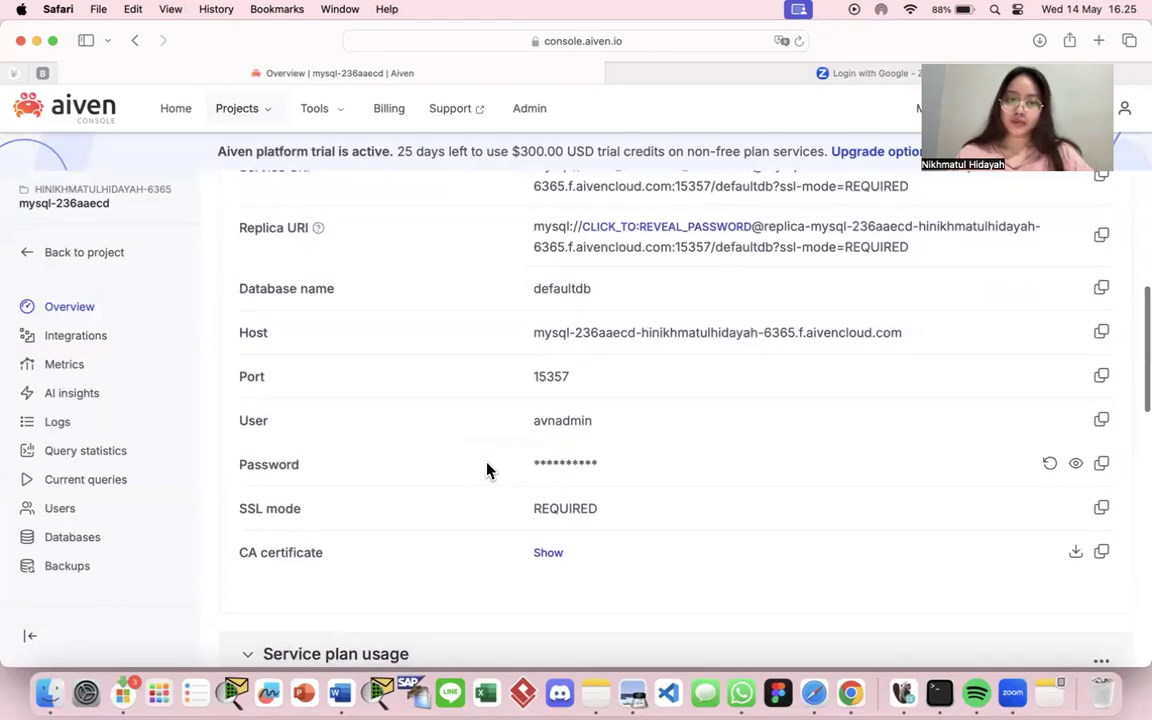
pyautogui.scroll(-2, 488, 469)
pyautogui.scroll(-1, 447, 465)
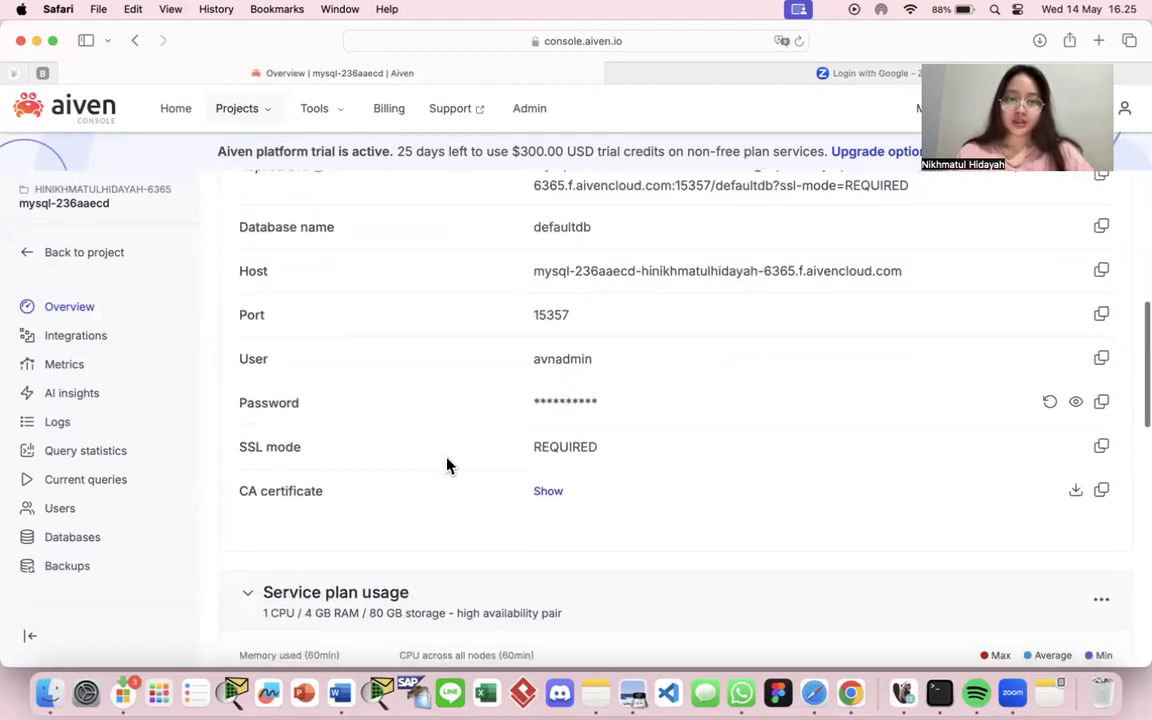
pyautogui.scroll(-2, 447, 465)
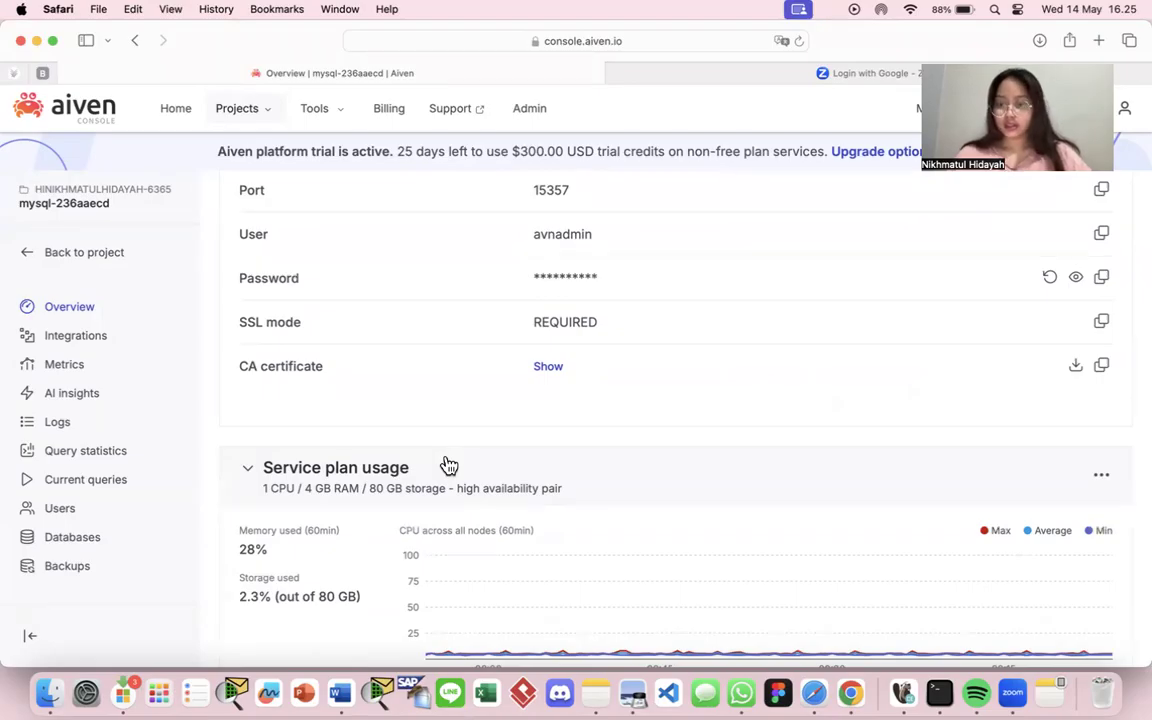
# Step: Switch to DBeaver and run the query that sums fact_sales Sales by City through a left join with dim_location
pyautogui.hotkey('ctrl', 'Right')
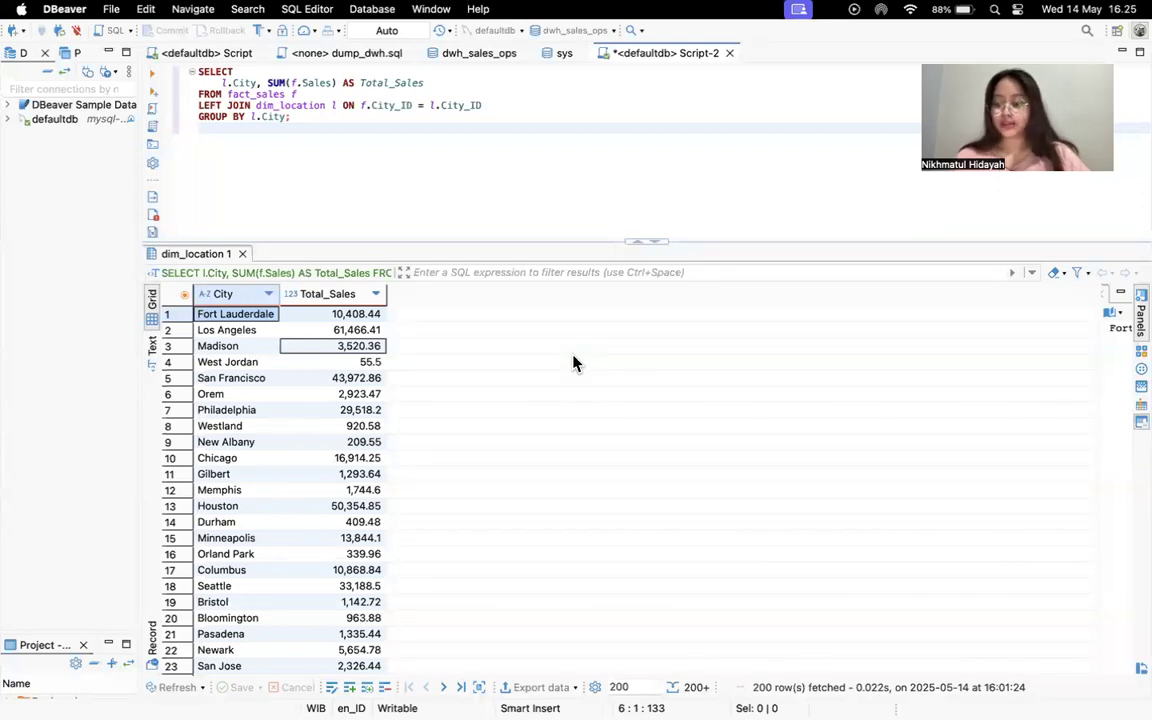
pyautogui.hotkey('ctrl', 'Left')
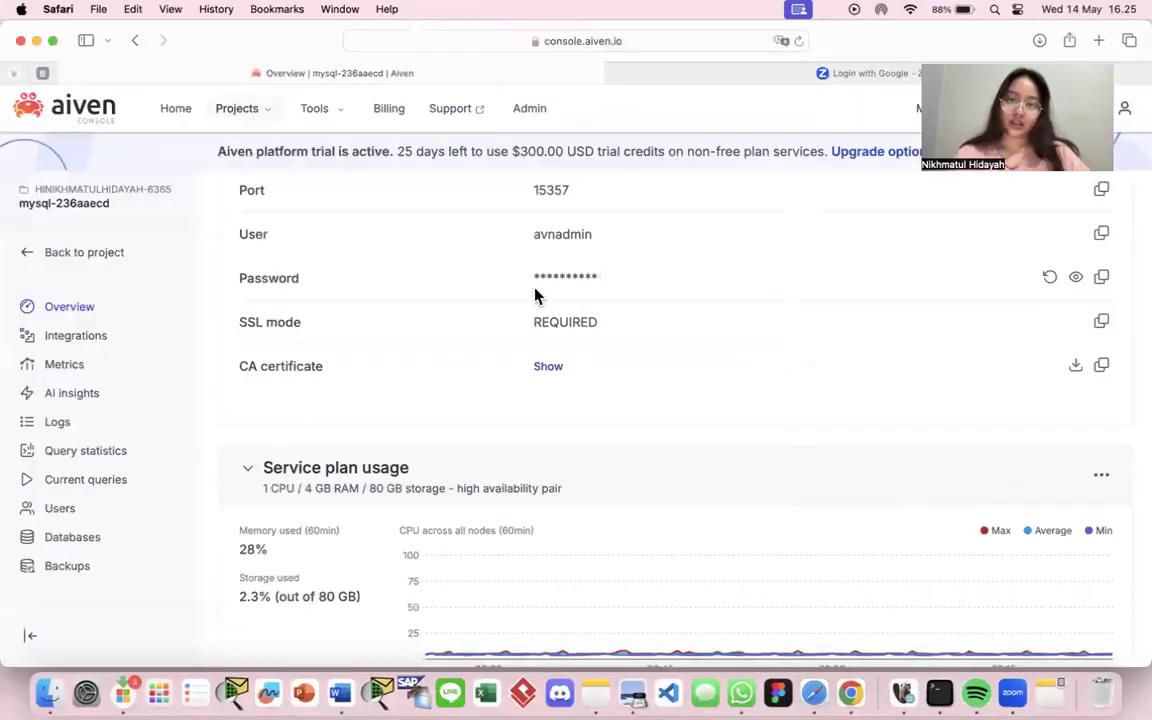
pyautogui.scroll(1, 535, 293)
pyautogui.hotkey('ctrl', 'Right')
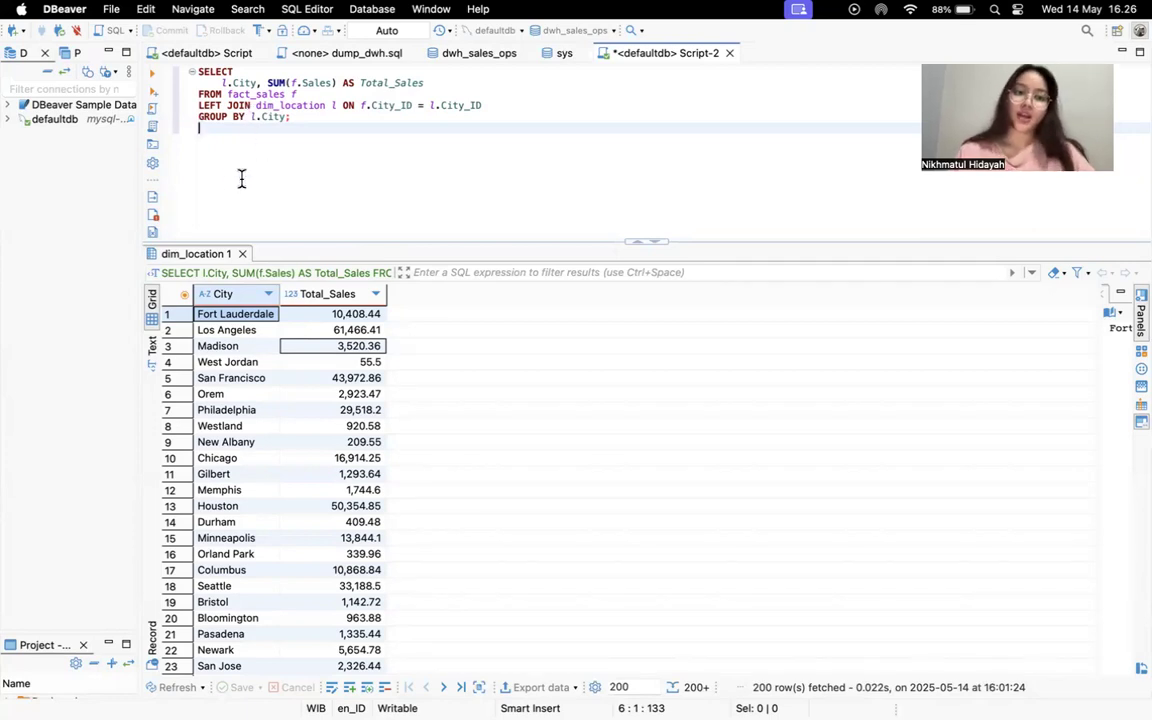
pyautogui.click(154, 78)
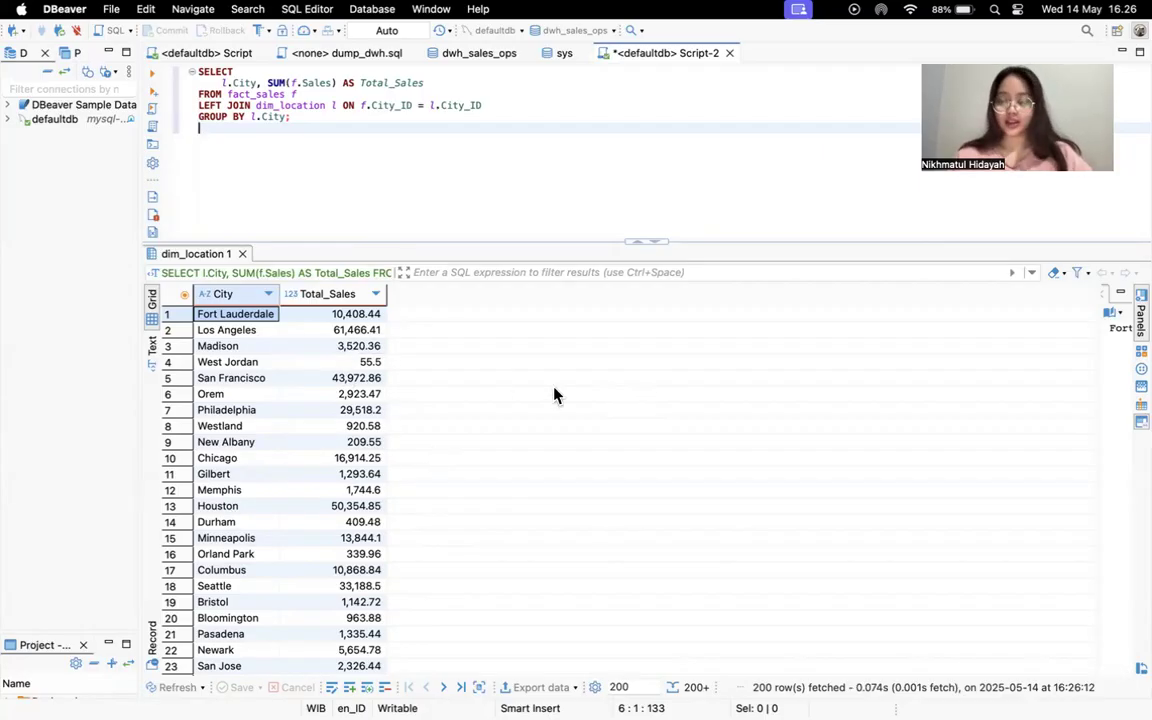
# Step: Switch to the Looker Studio report in Chrome and examine the supporting charts on pages 2 and 3
pyautogui.hotkey('ctrl', 'Left')
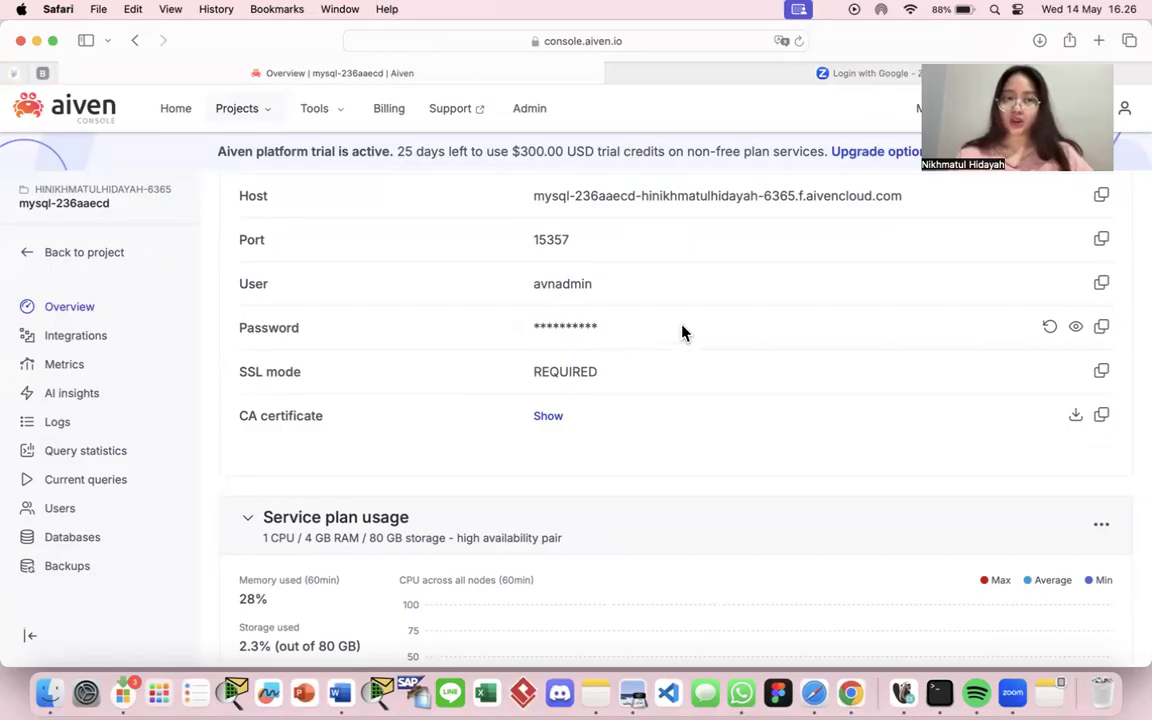
pyautogui.hotkey('ctrl', 'Left')
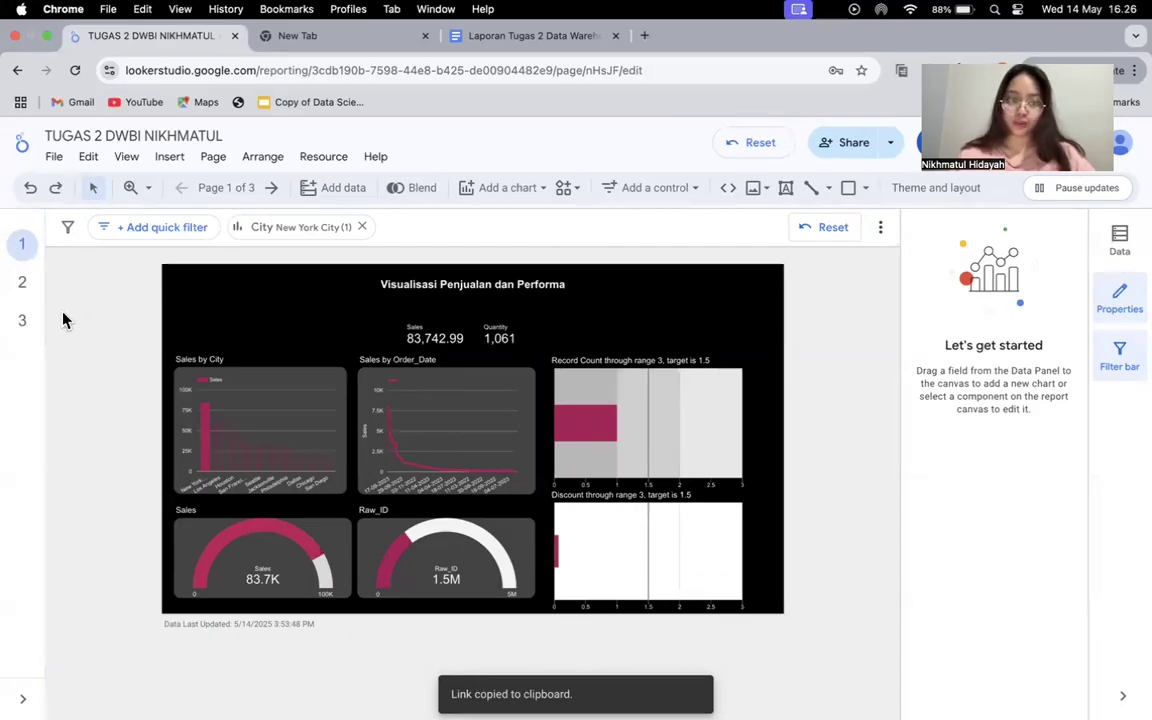
pyautogui.click(21, 292)
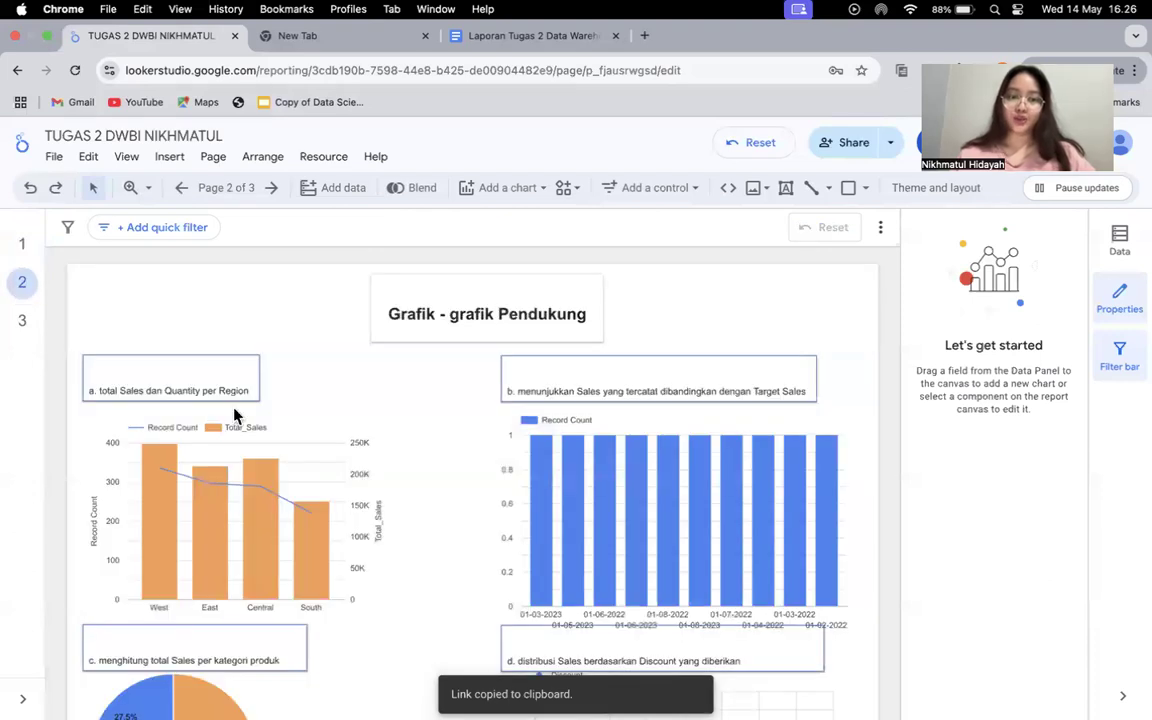
pyautogui.scroll(-2, 235, 410)
pyautogui.scroll(-2, 235, 410)
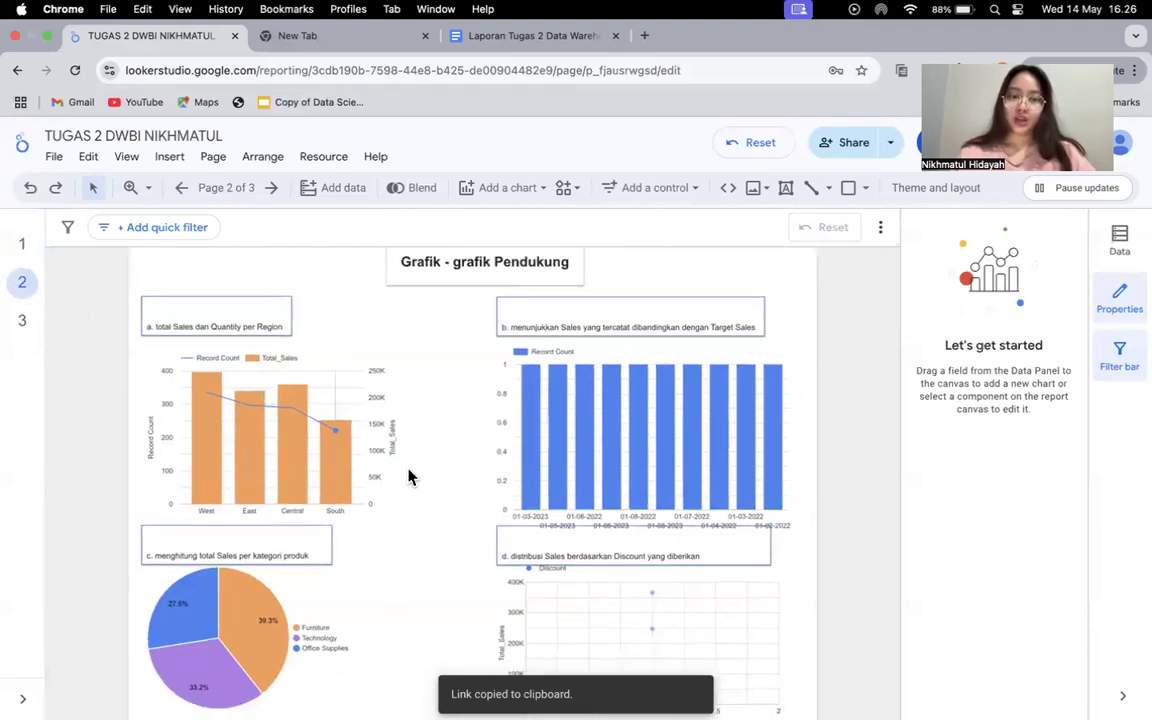
pyautogui.scroll(-2, 420, 486)
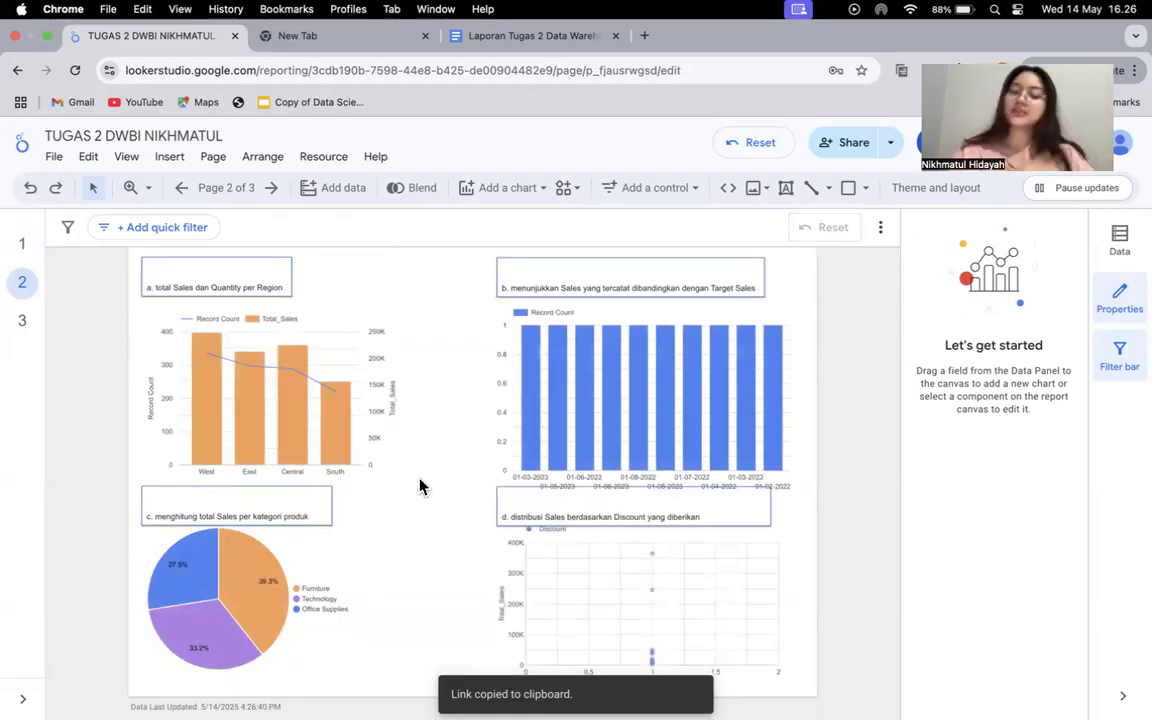
pyautogui.click(30, 324)
pyautogui.scroll(-1, 327, 434)
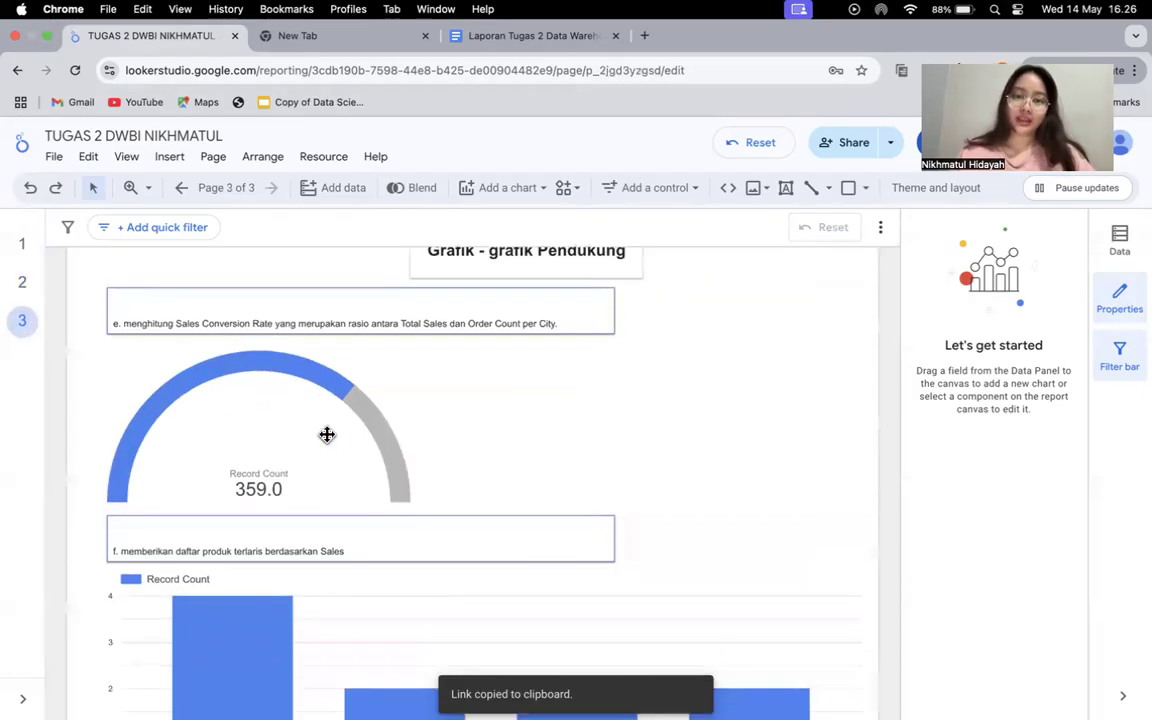
pyautogui.scroll(-3, 327, 434)
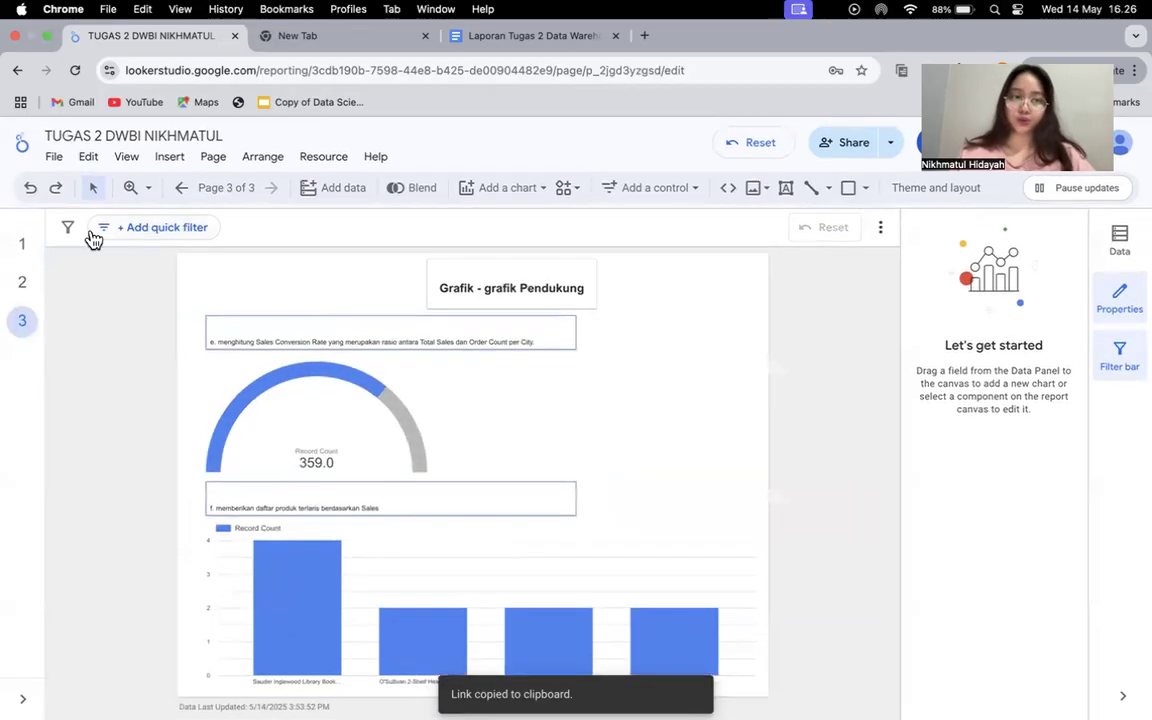
# Step: Return to report page 1 and cross-filter the dashboard by Los Angeles from the Sales by City chart
pyautogui.click(26, 246)
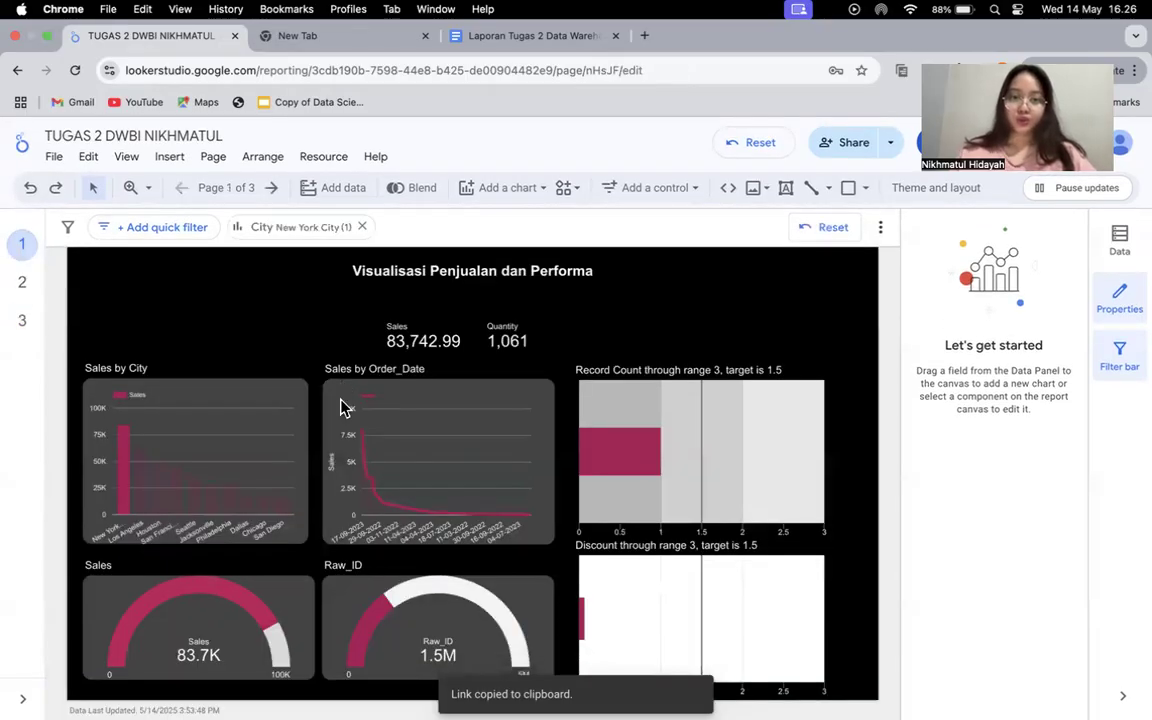
pyautogui.scroll(-2, 342, 406)
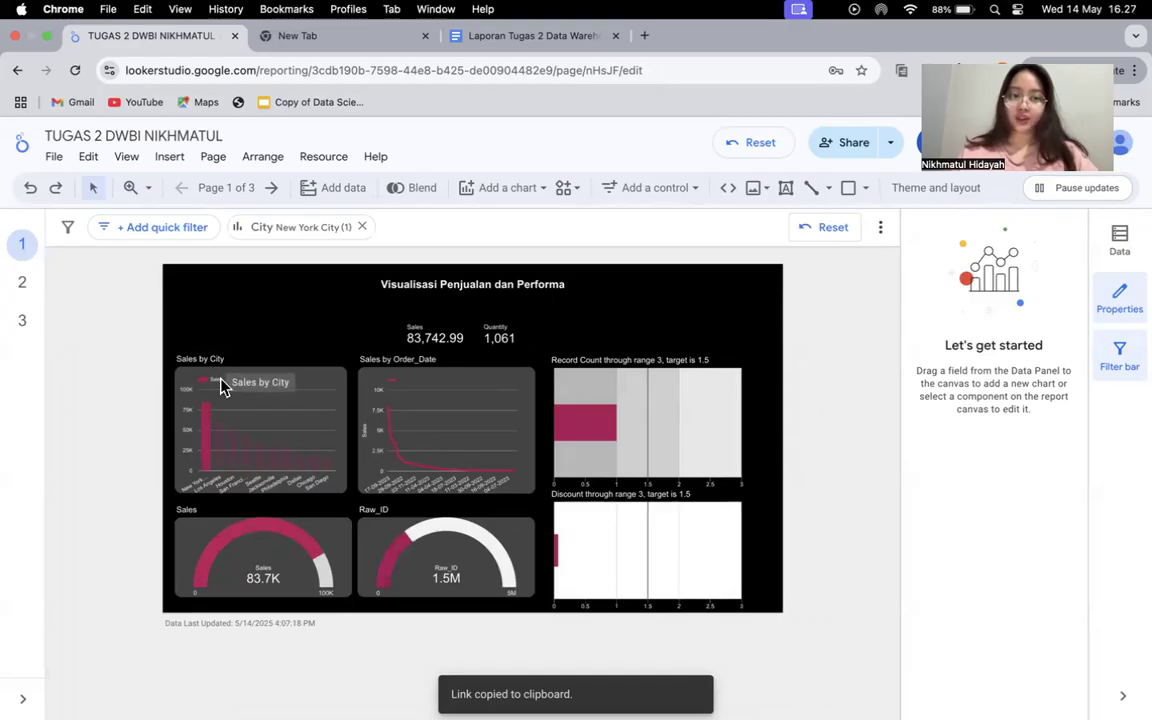
pyautogui.scroll(4, 247, 450)
pyautogui.scroll(-1, 218, 463)
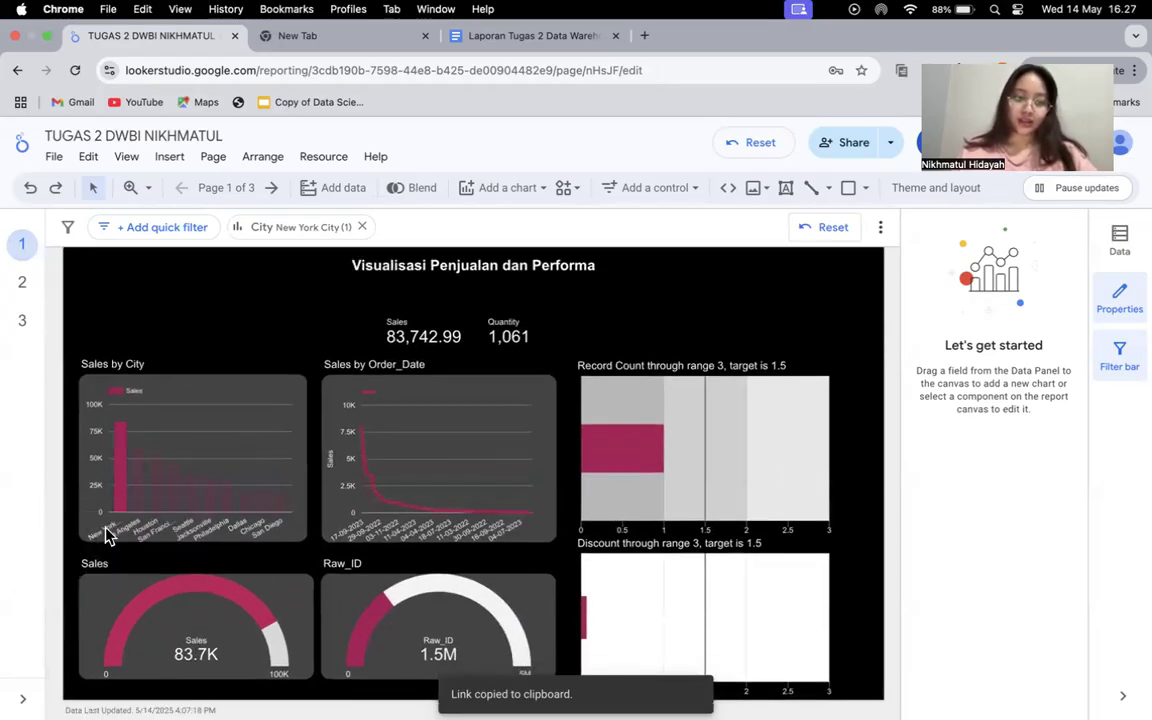
pyautogui.moveTo(117, 520)
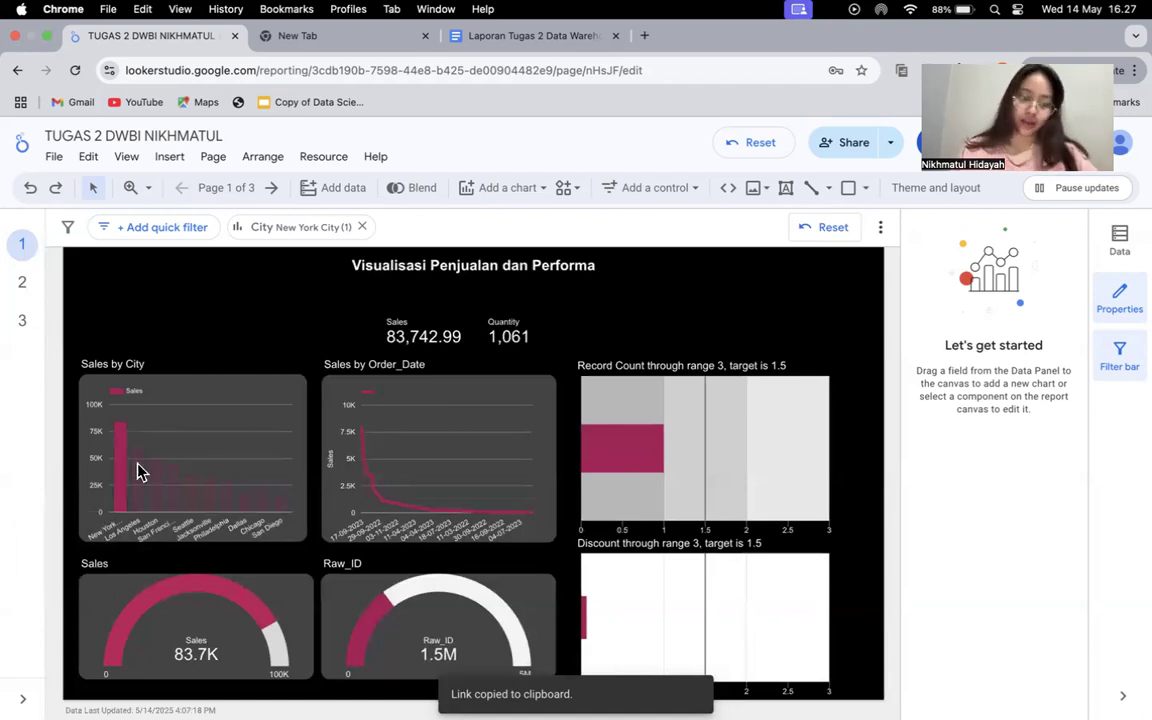
pyautogui.click(140, 493)
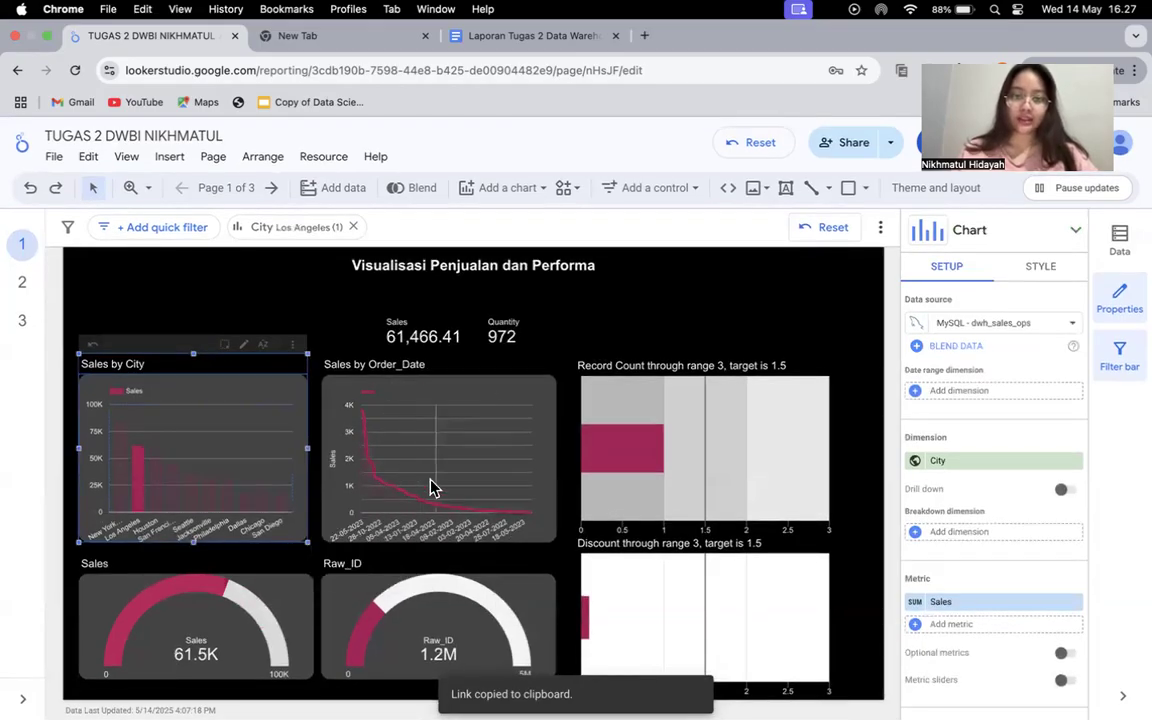
# Step: Inspect data points in the Sales by Order_Date and Sales by City charts, and select Houston as the city cross-filter
pyautogui.moveTo(405, 486)
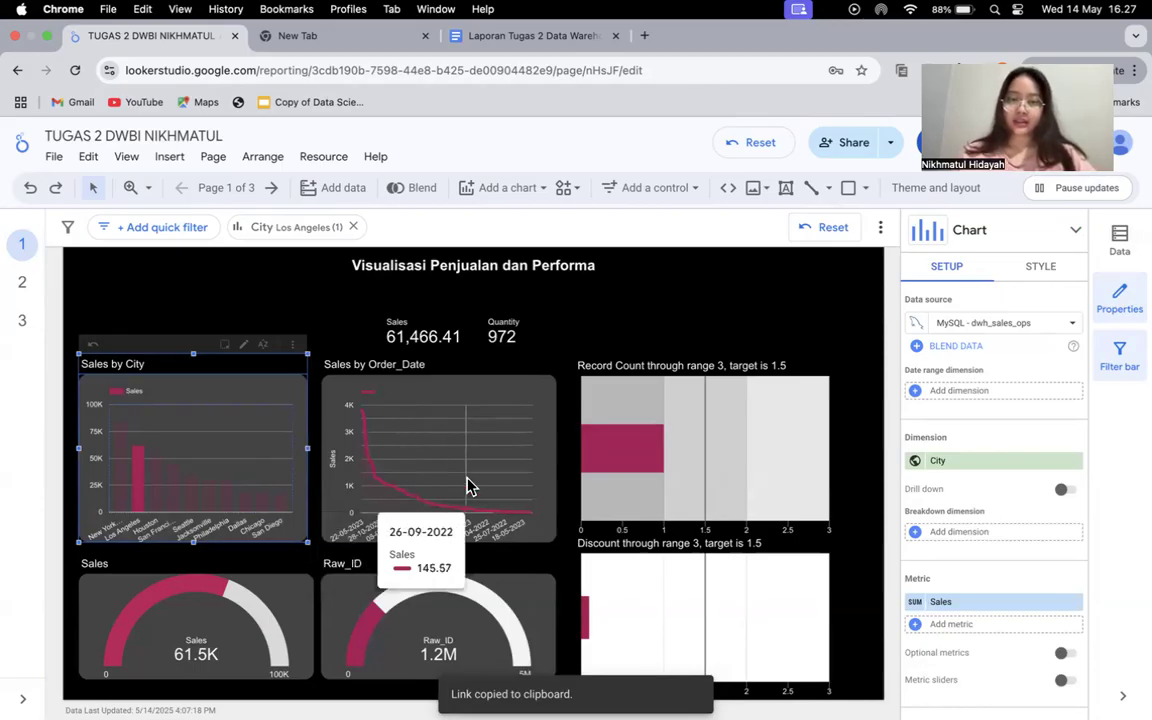
pyautogui.scroll(-1, 624, 476)
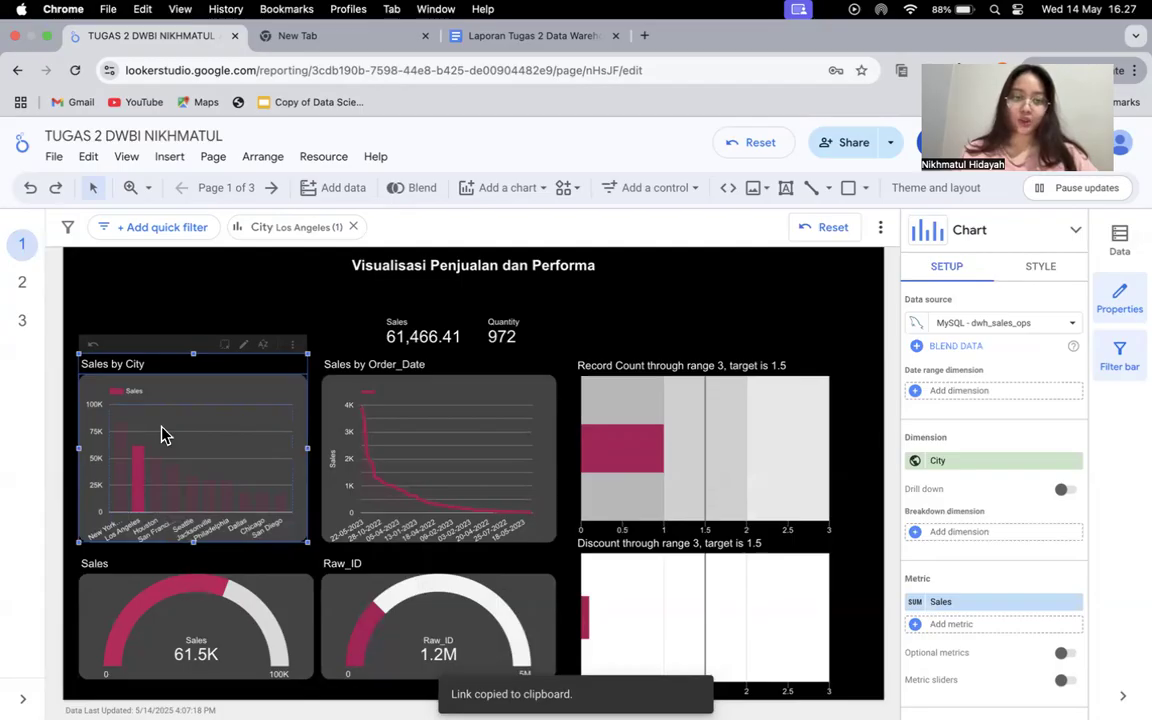
pyautogui.moveTo(137, 466)
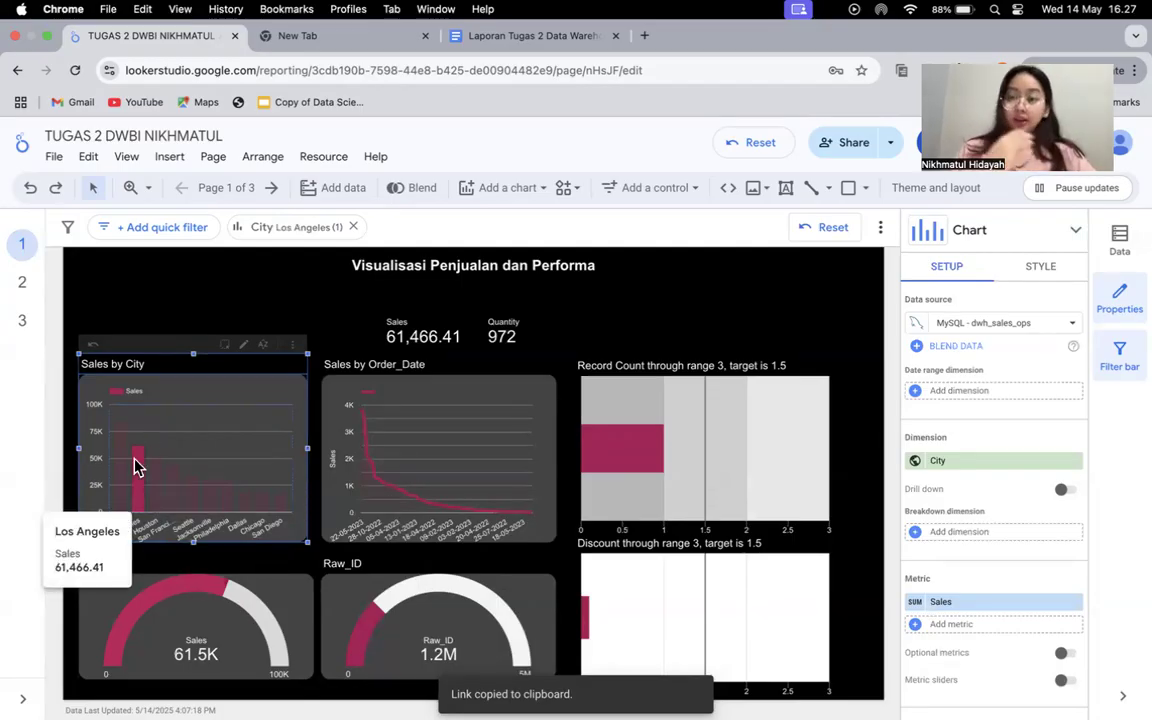
pyautogui.moveTo(165, 480)
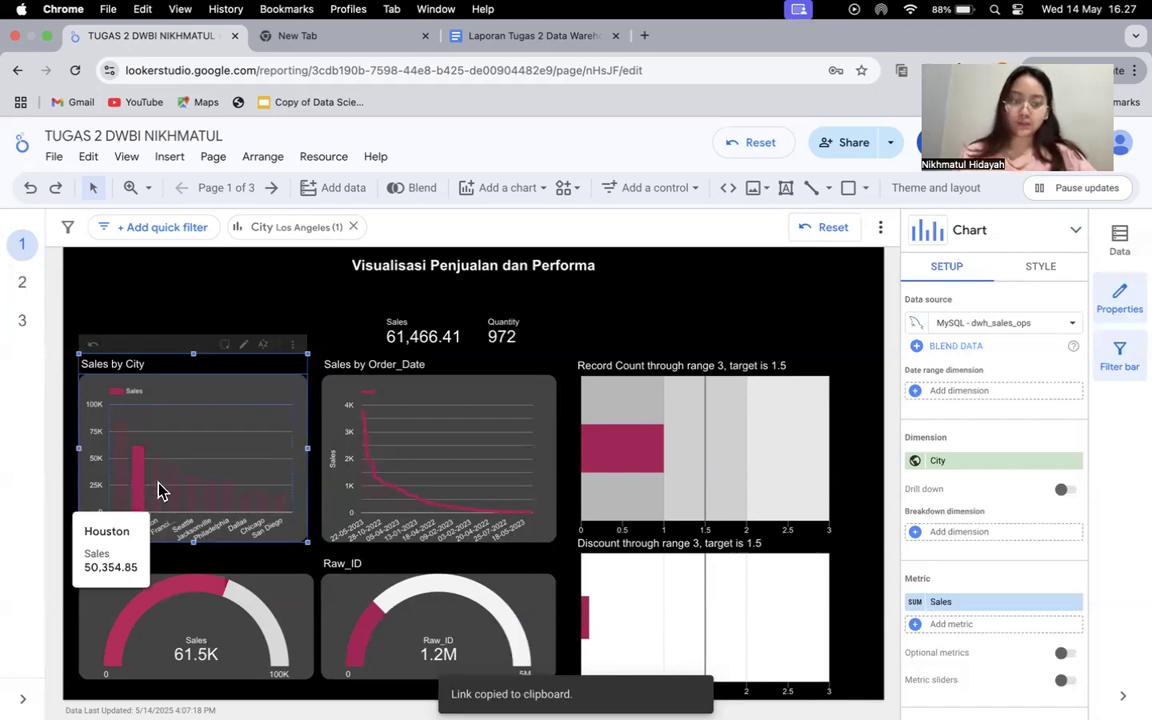
pyautogui.click(158, 485)
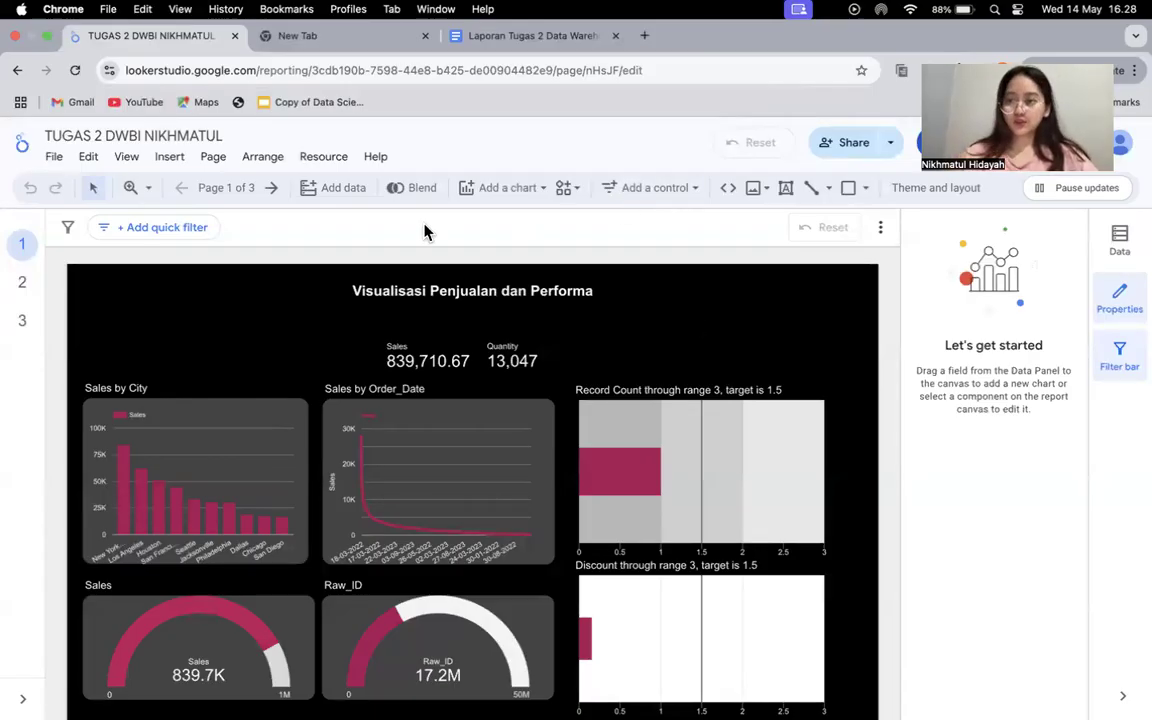
# Step: Start adding data to the report, search the connectors for mysql, open the MySQL connection form and enlarge its pane
pyautogui.click(337, 195)
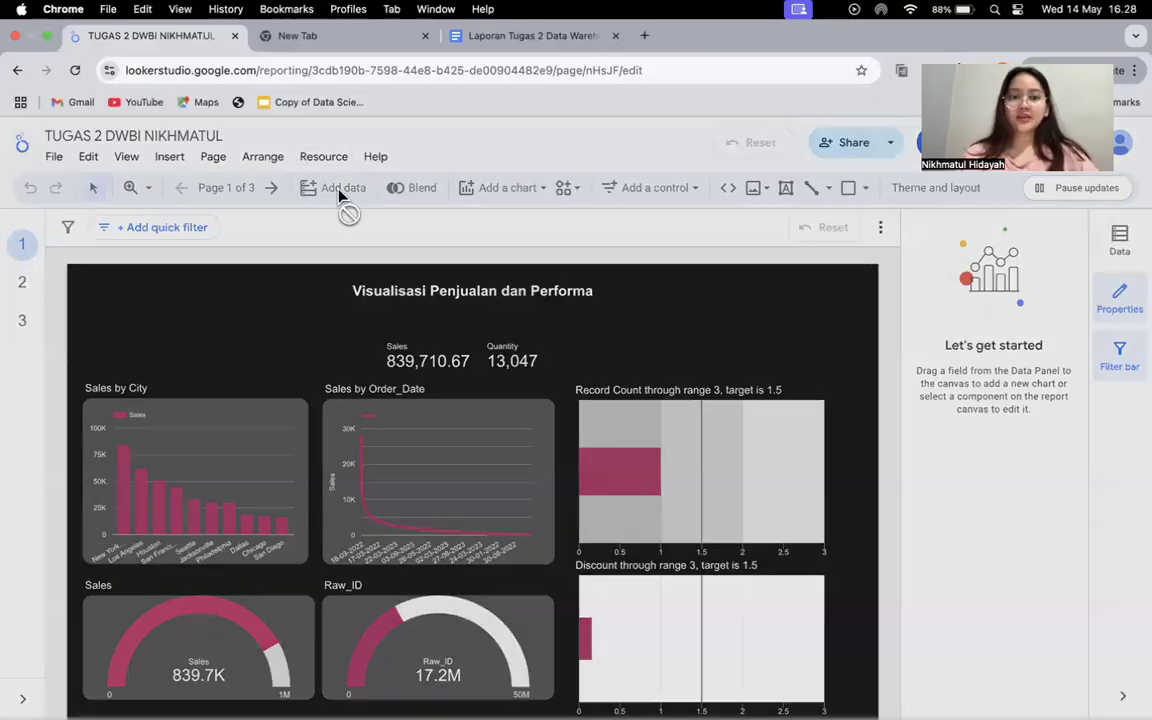
pyautogui.click(272, 404)
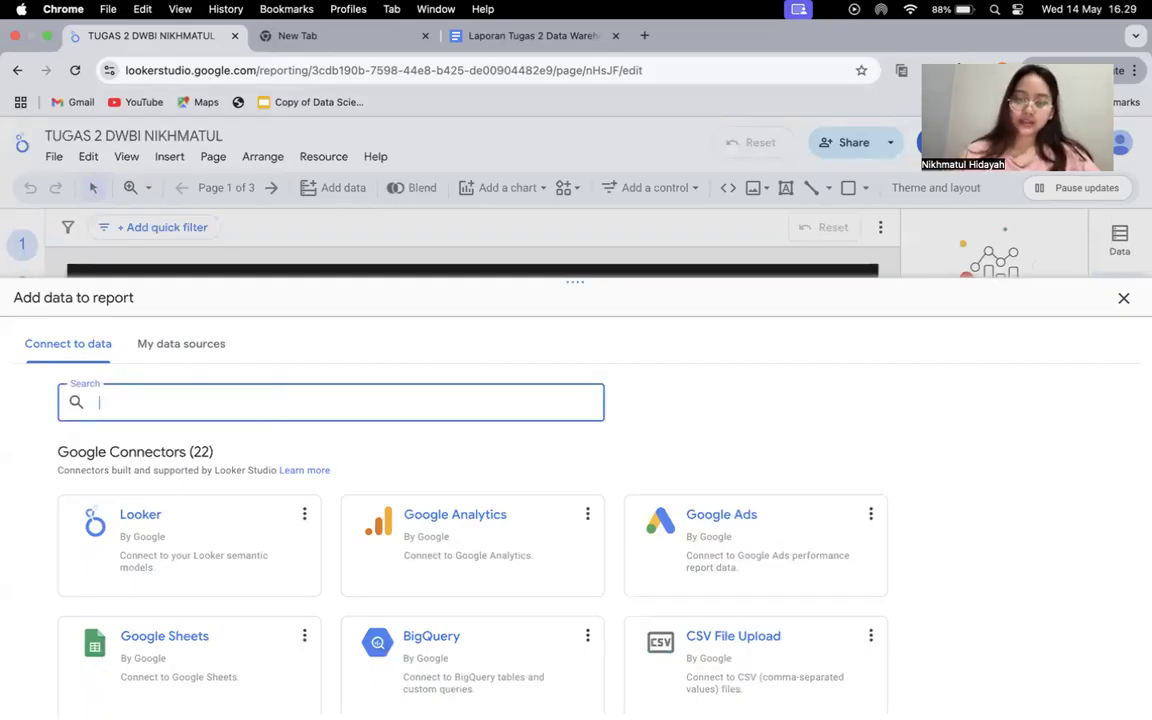
pyautogui.write('mysql')
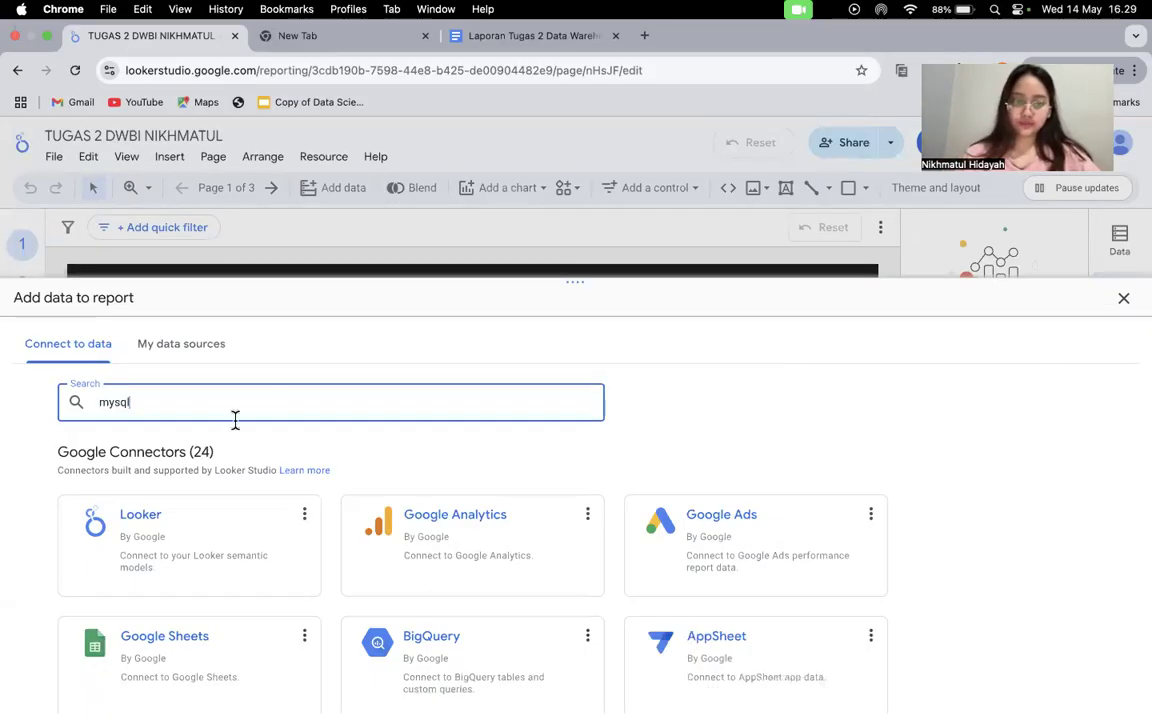
pyautogui.click(459, 590)
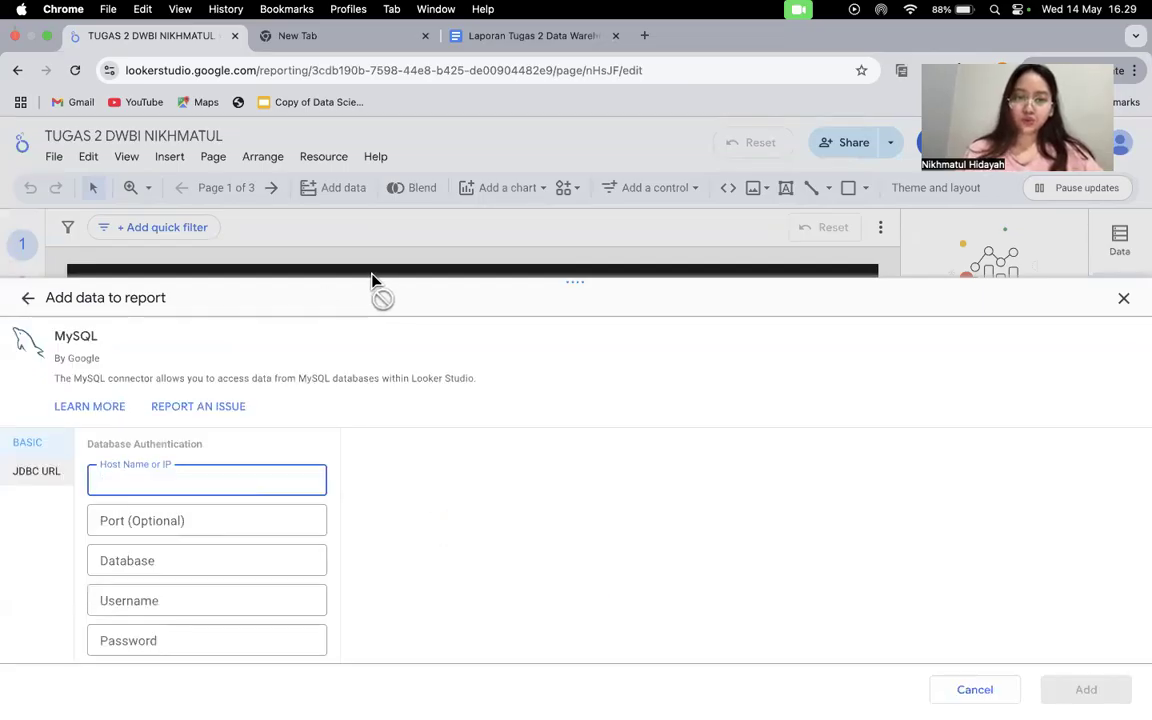
pyautogui.moveTo(371, 280); pyautogui.dragTo(381, 152)
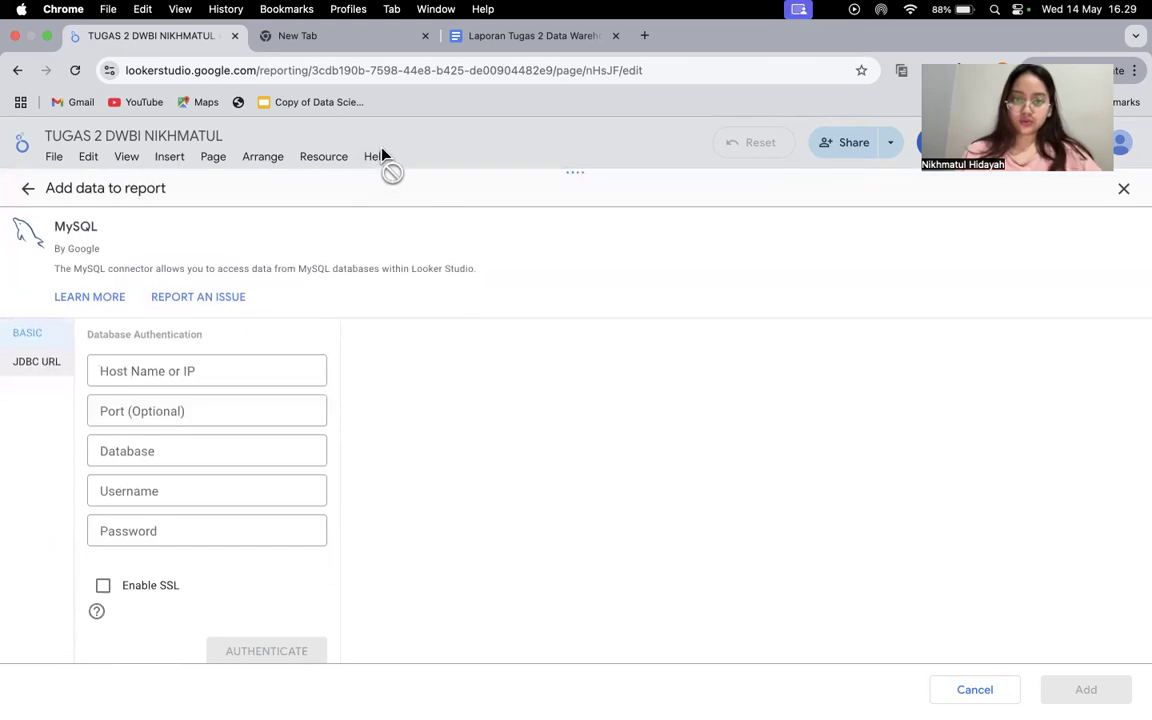
# Step: Copy the service's host name from the Aiven console in Safari into the MySQL connection's host field in Looker Studio
pyautogui.click(219, 370)
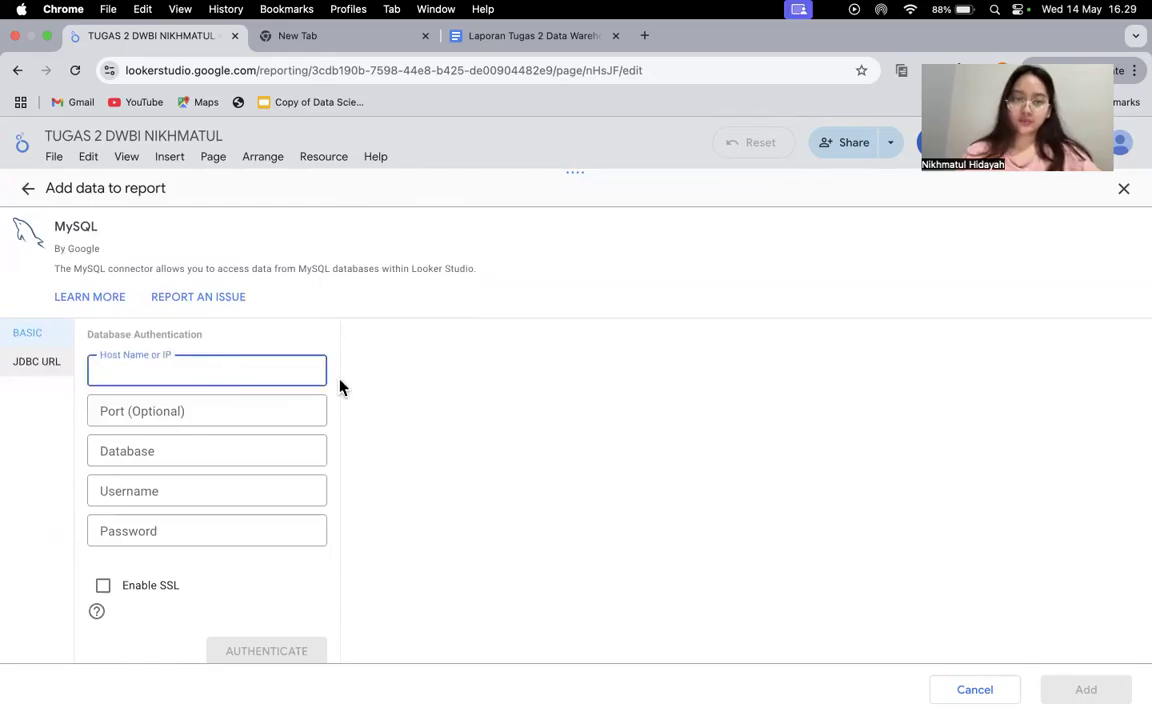
pyautogui.hotkey('ctrl', 'Right')
pyautogui.scroll(3, 540, 311)
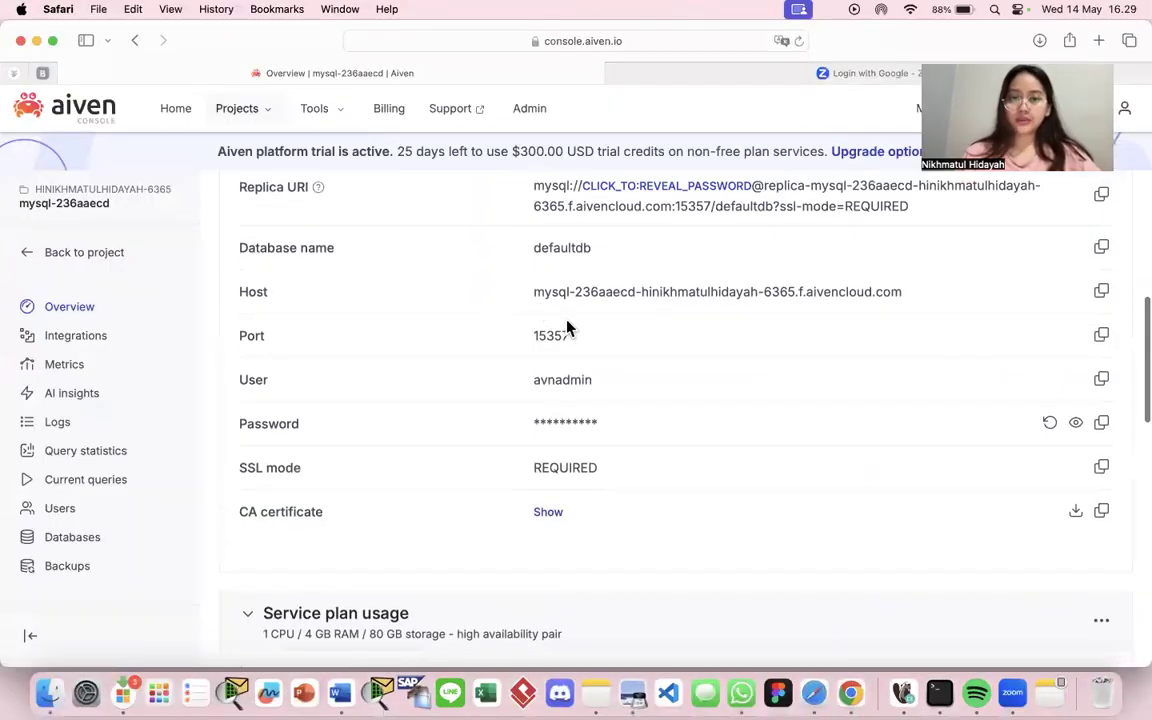
pyautogui.click(1101, 349)
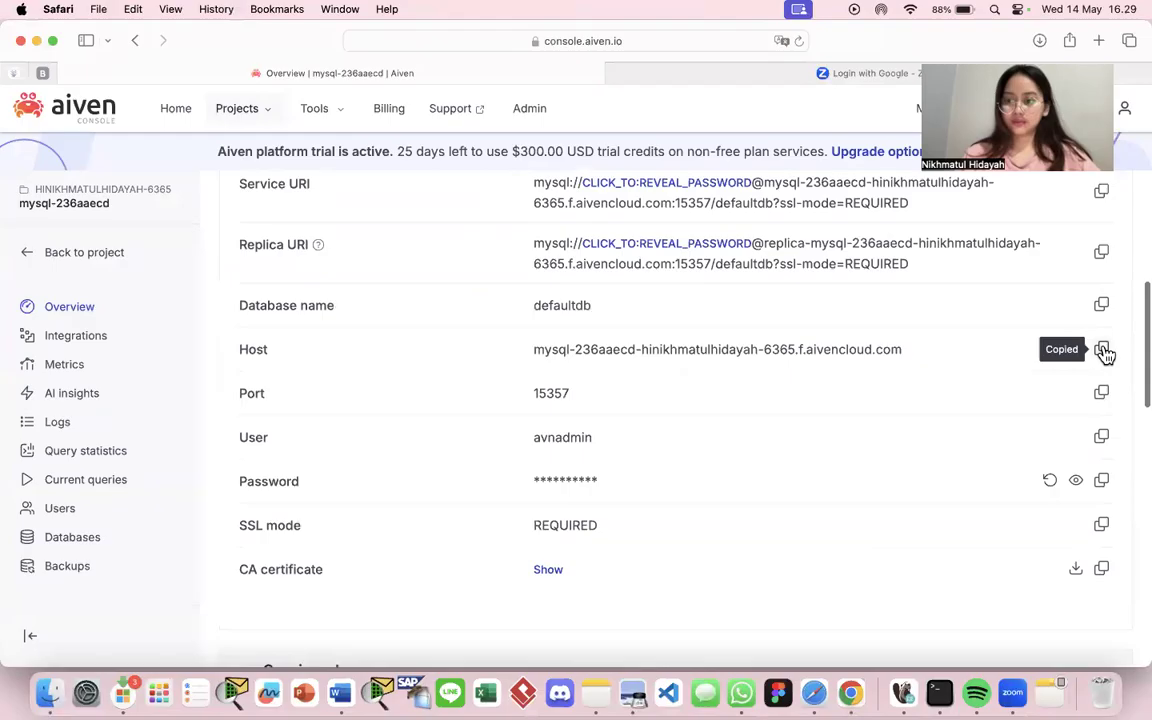
pyautogui.hotkey('ctrl', 'Left')
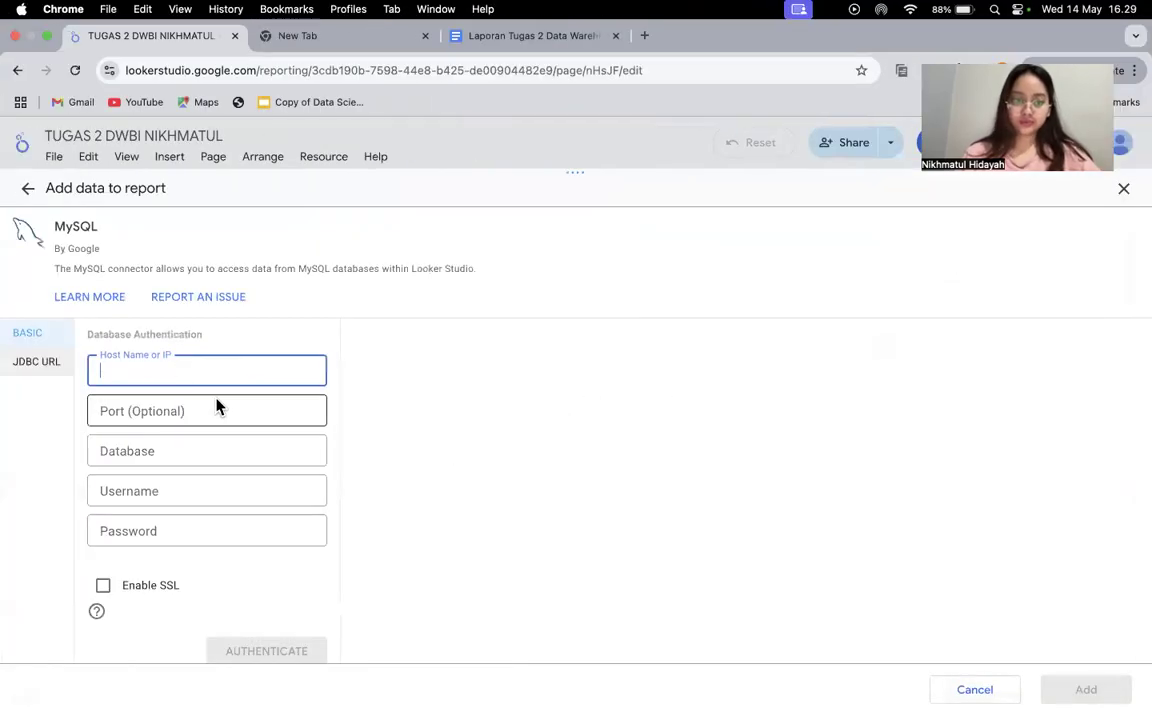
pyautogui.press('super+v')
# Step: Copy port 15357 from the Aiven service overview into the MySQL connection's port field in Looker Studio
pyautogui.hotkey('ctrl', 'Right')
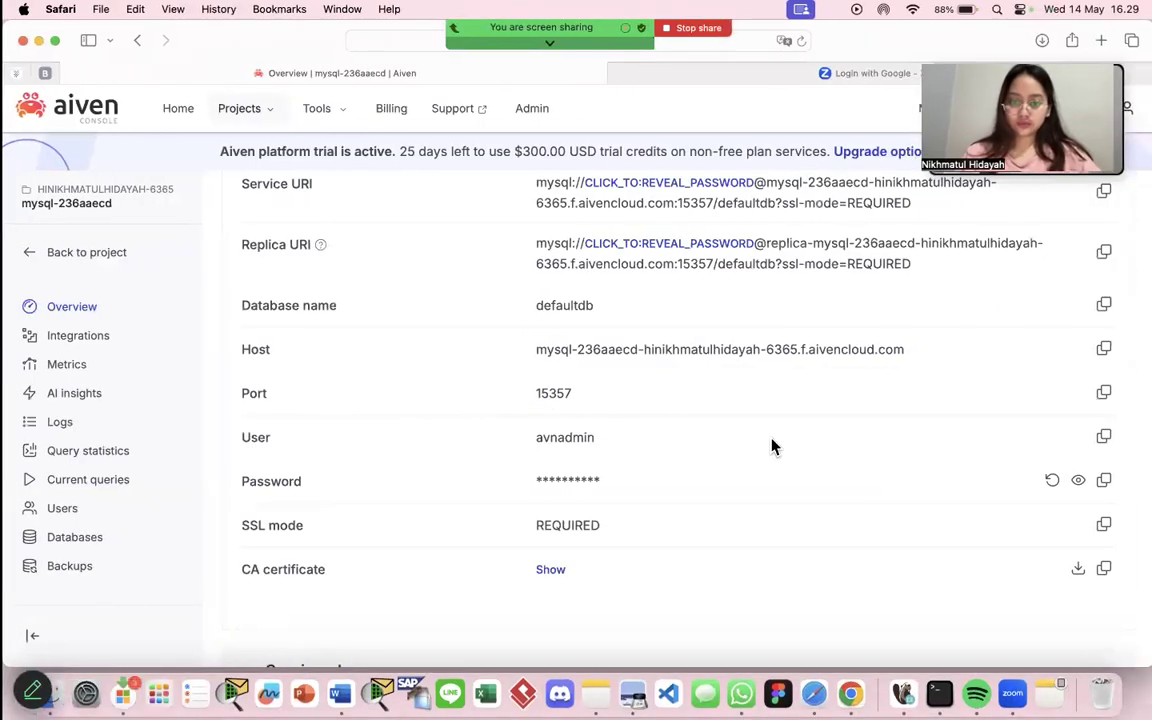
pyautogui.click(1099, 395)
pyautogui.hotkey('ctrl', 'Left')
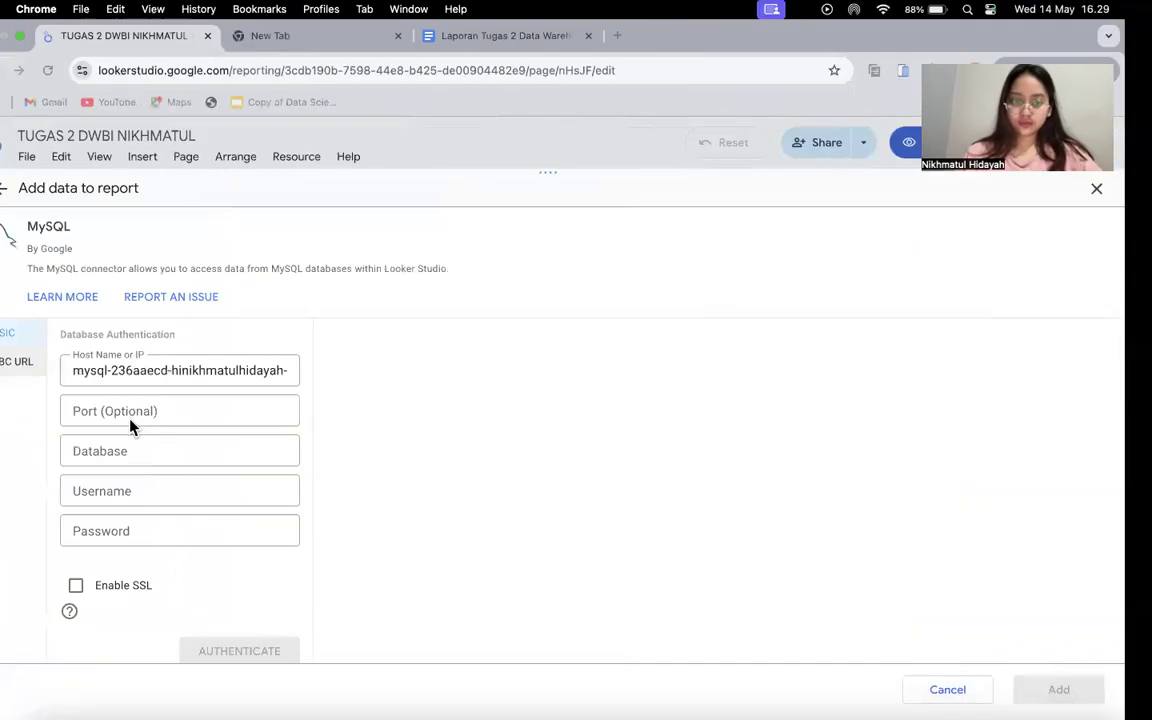
pyautogui.click(142, 412)
pyautogui.press('super+v')
# Step: Copy the database name dwh_sales_ops from Aiven's database list into the Looker Studio connection's database field
pyautogui.hotkey('ctrl', 'Right')
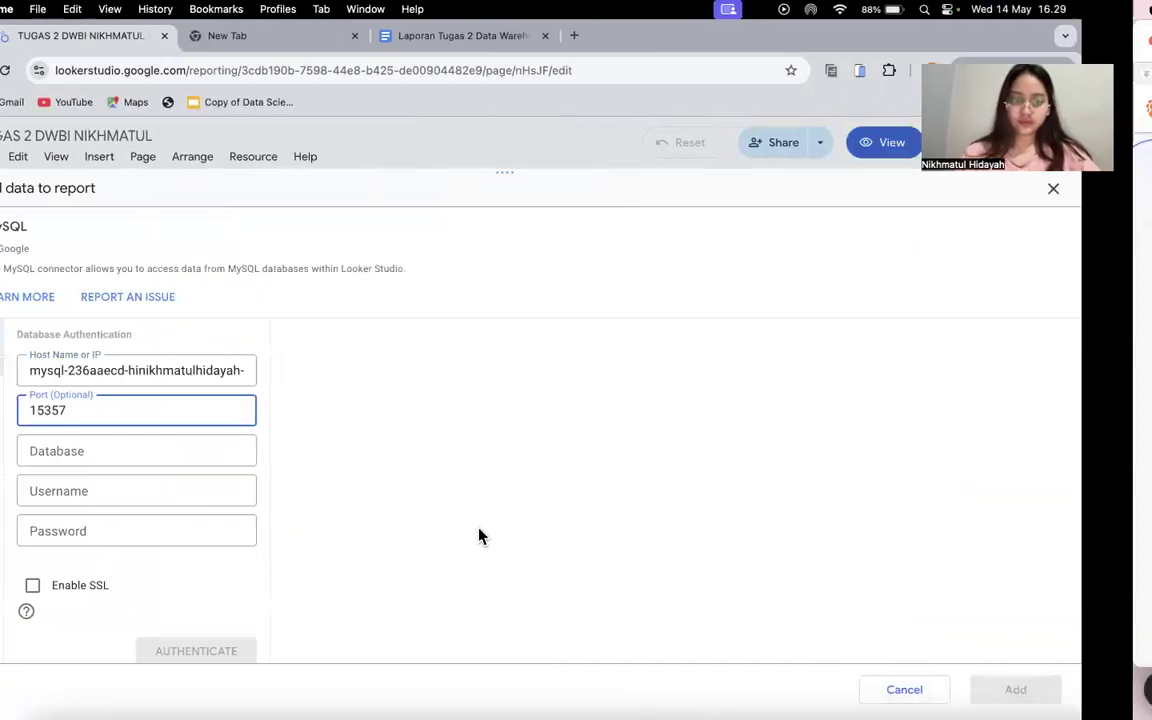
pyautogui.click(82, 540)
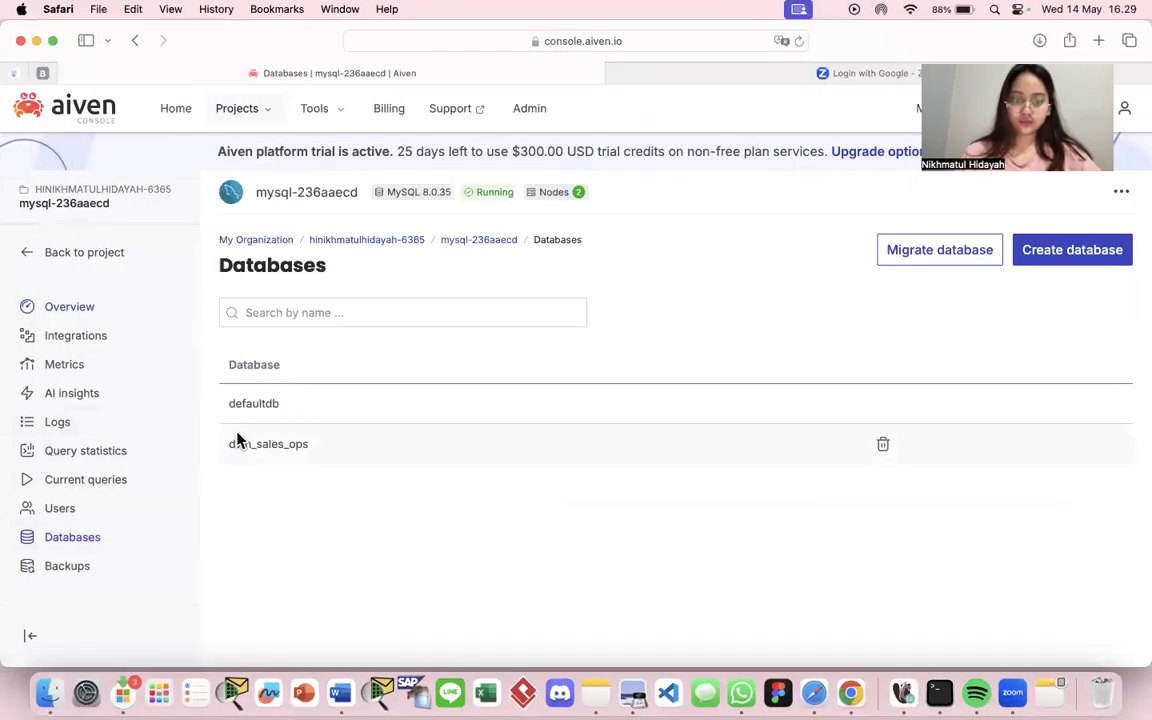
pyautogui.moveTo(231, 445); pyautogui.dragTo(313, 442)
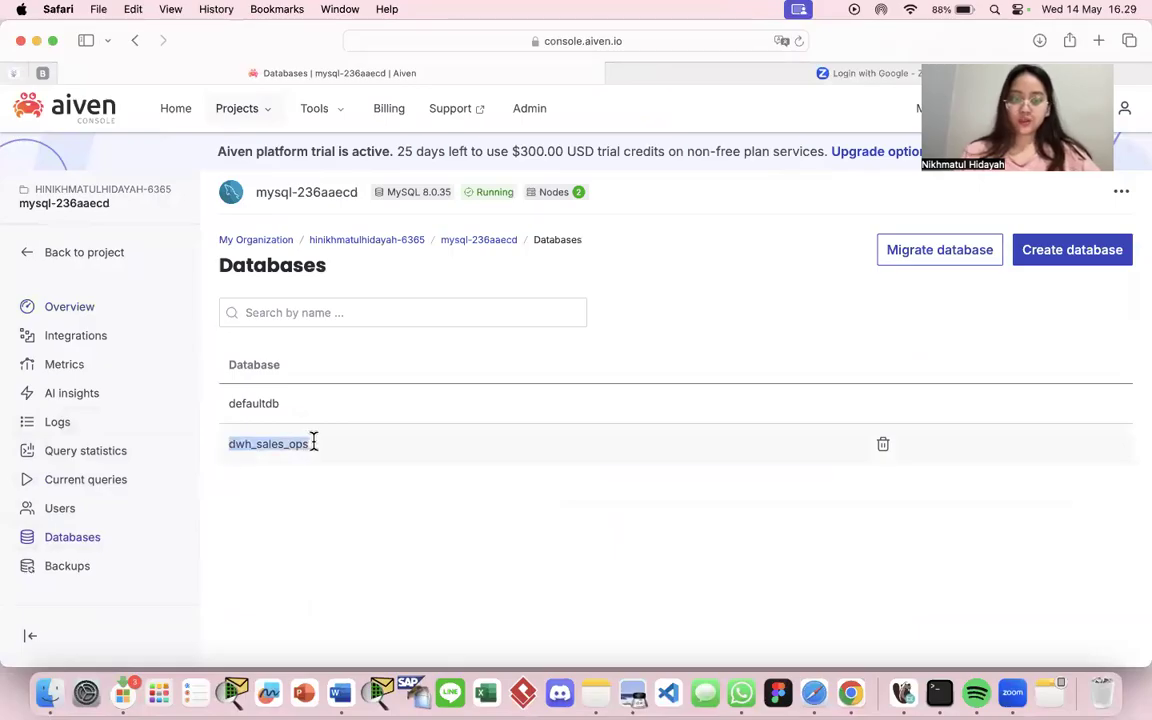
pyautogui.hotkey('ctrl', 'Left')
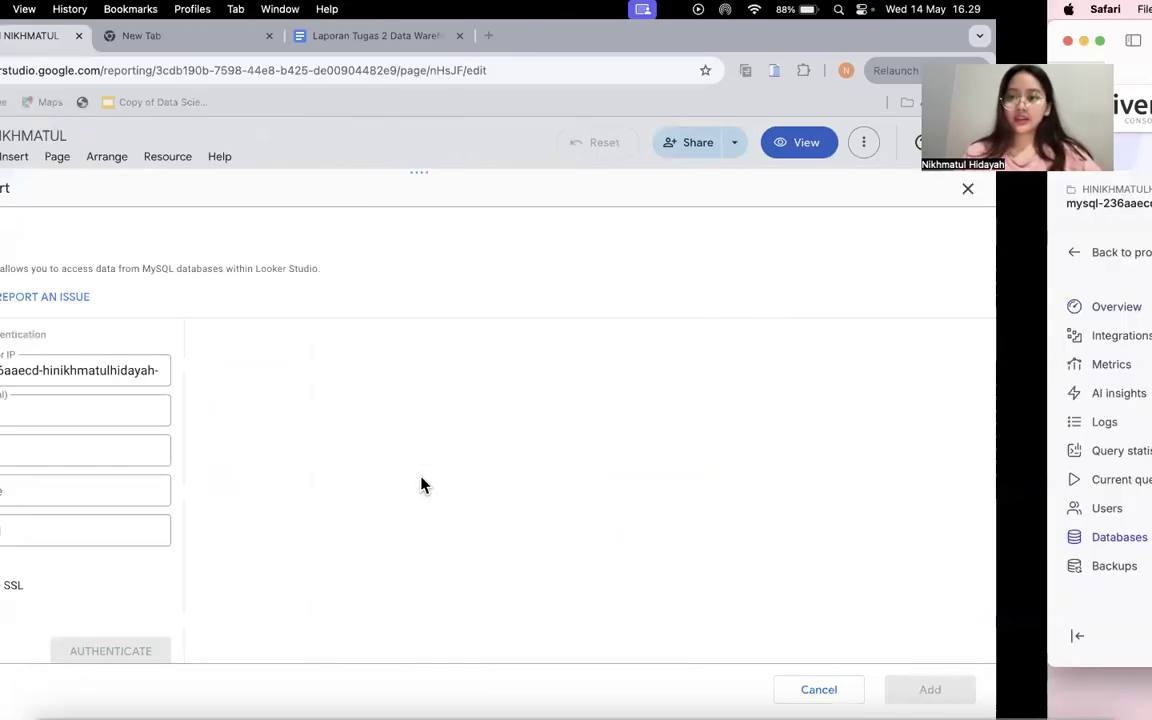
pyautogui.click(176, 457)
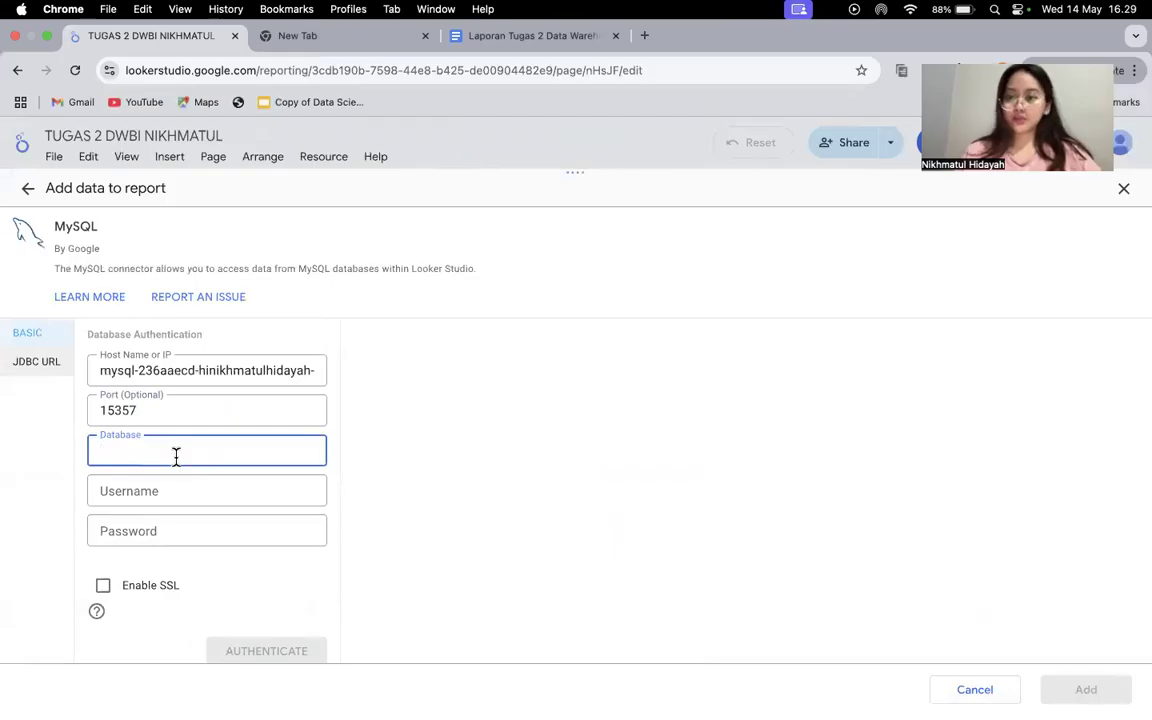
pyautogui.press('super+v')
# Step: Copy the user avnadmin from the Aiven service overview into the Looker Studio connection's username field
pyautogui.click(147, 489)
pyautogui.hotkey('ctrl', 'Right')
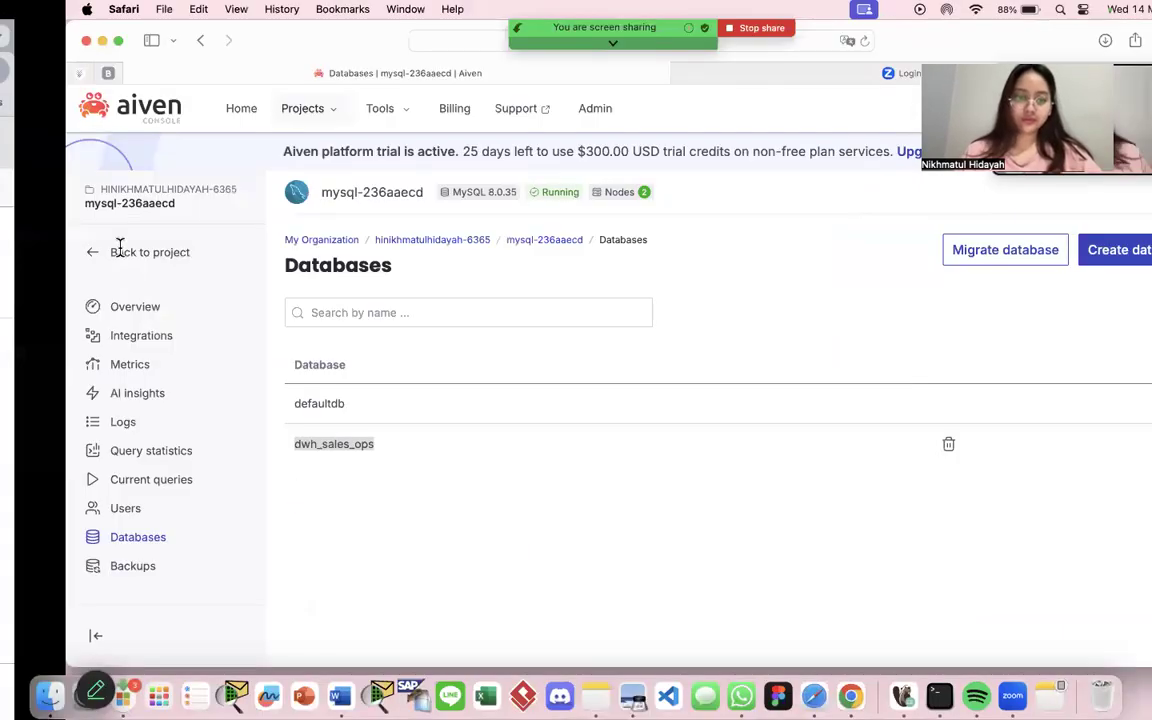
pyautogui.click(84, 310)
pyautogui.scroll(-10, 403, 451)
pyautogui.scroll(5, 403, 451)
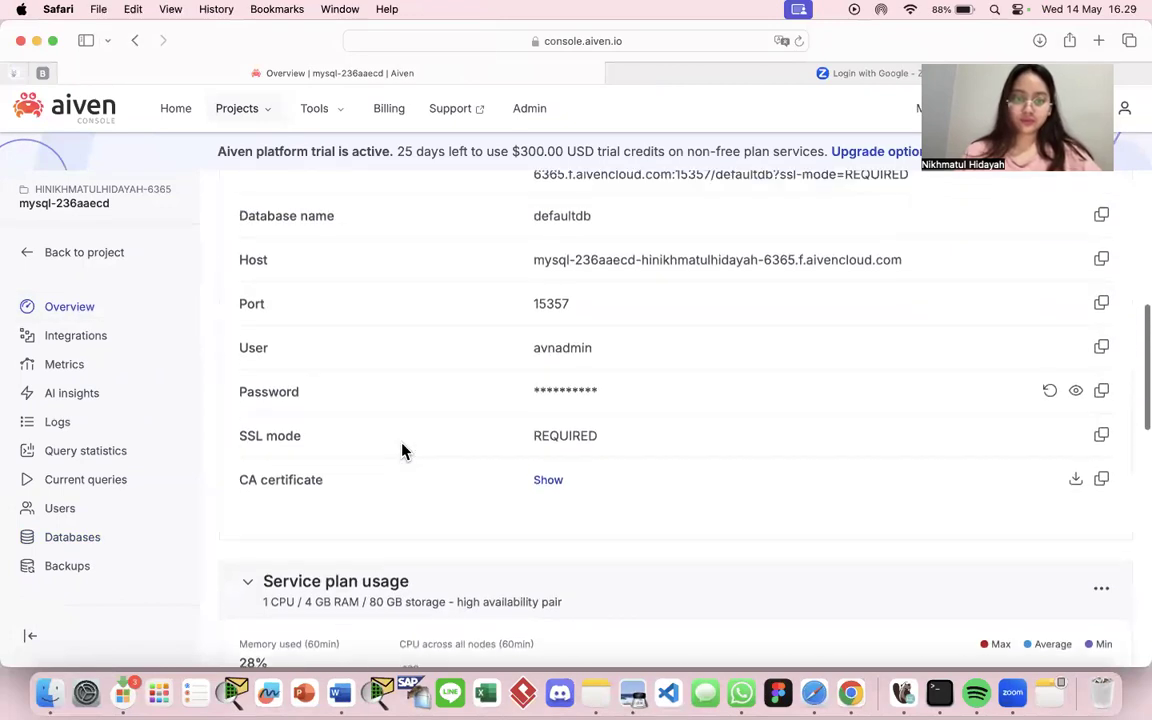
pyautogui.click(1100, 417)
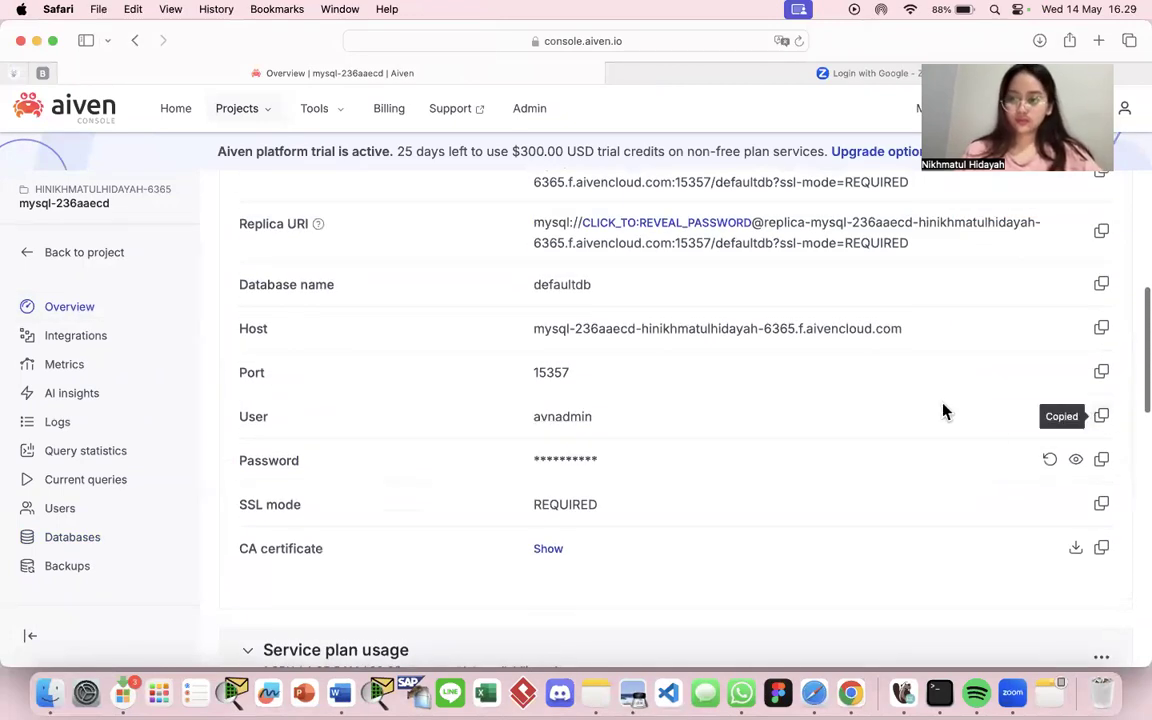
pyautogui.hotkey('ctrl', 'Left')
pyautogui.press('super+v')
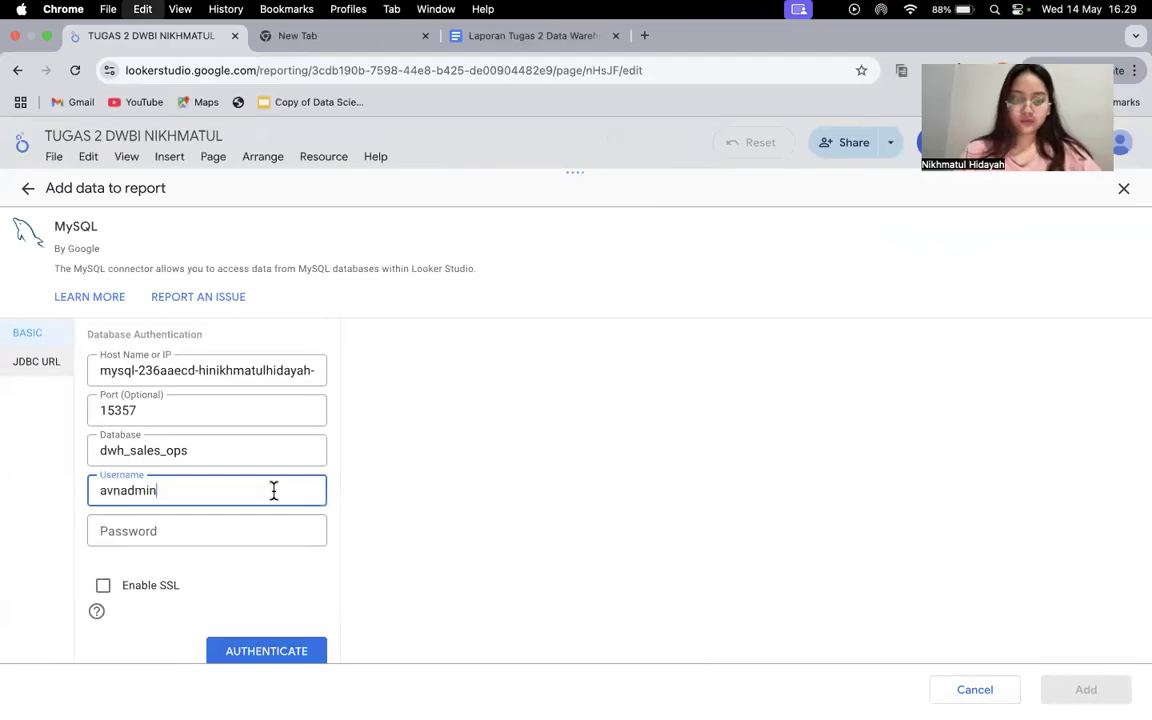
# Step: Copy the service password from Aiven into the Looker Studio connection's password field and authenticate the connection
pyautogui.hotkey('ctrl', 'Right')
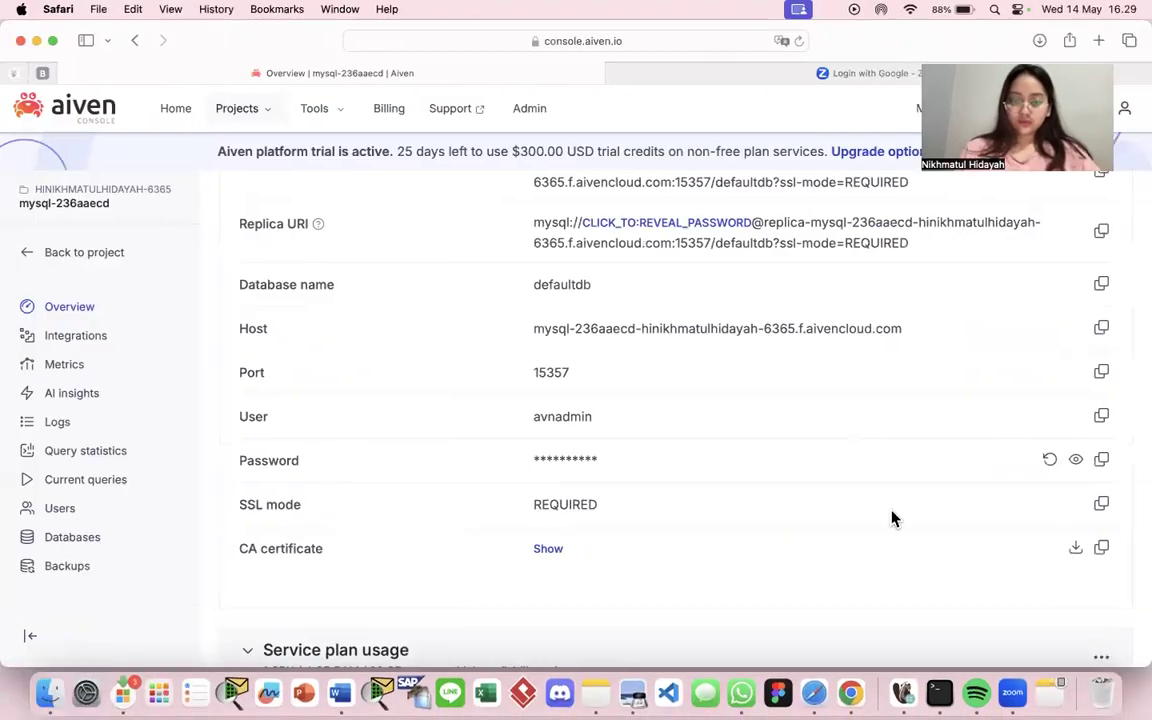
pyautogui.click(1102, 461)
pyautogui.hotkey('ctrl', 'Left')
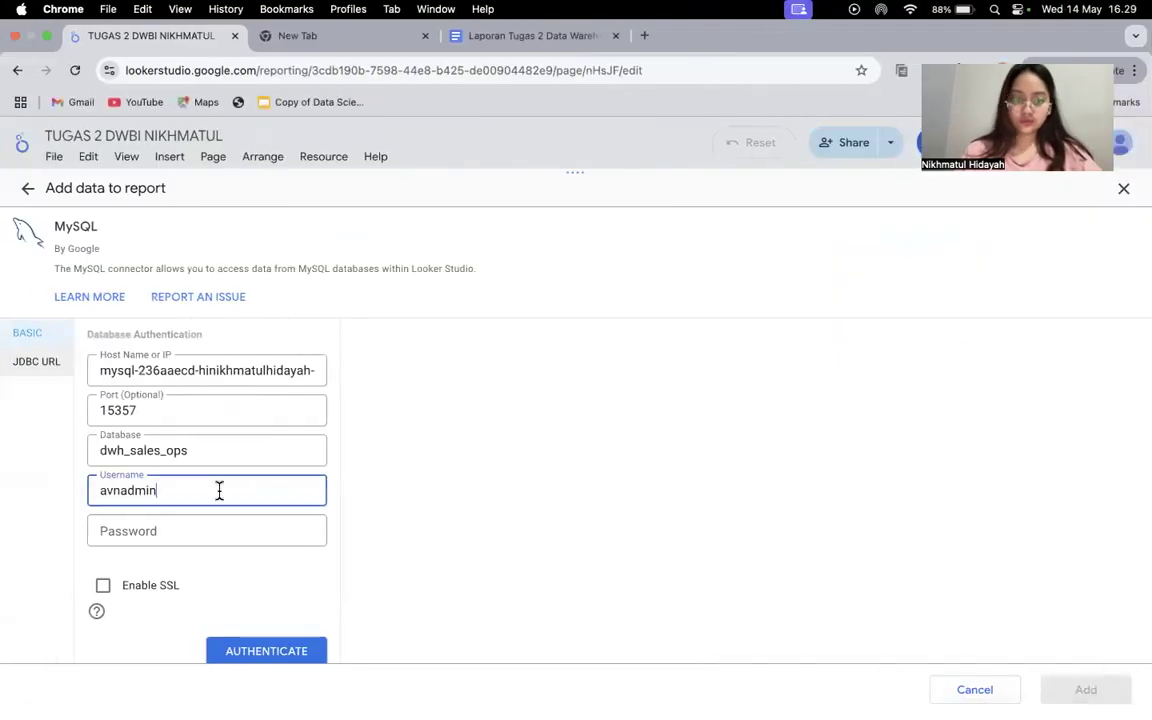
pyautogui.click(181, 533)
pyautogui.press('super+v')
pyautogui.scroll(-1, 179, 535)
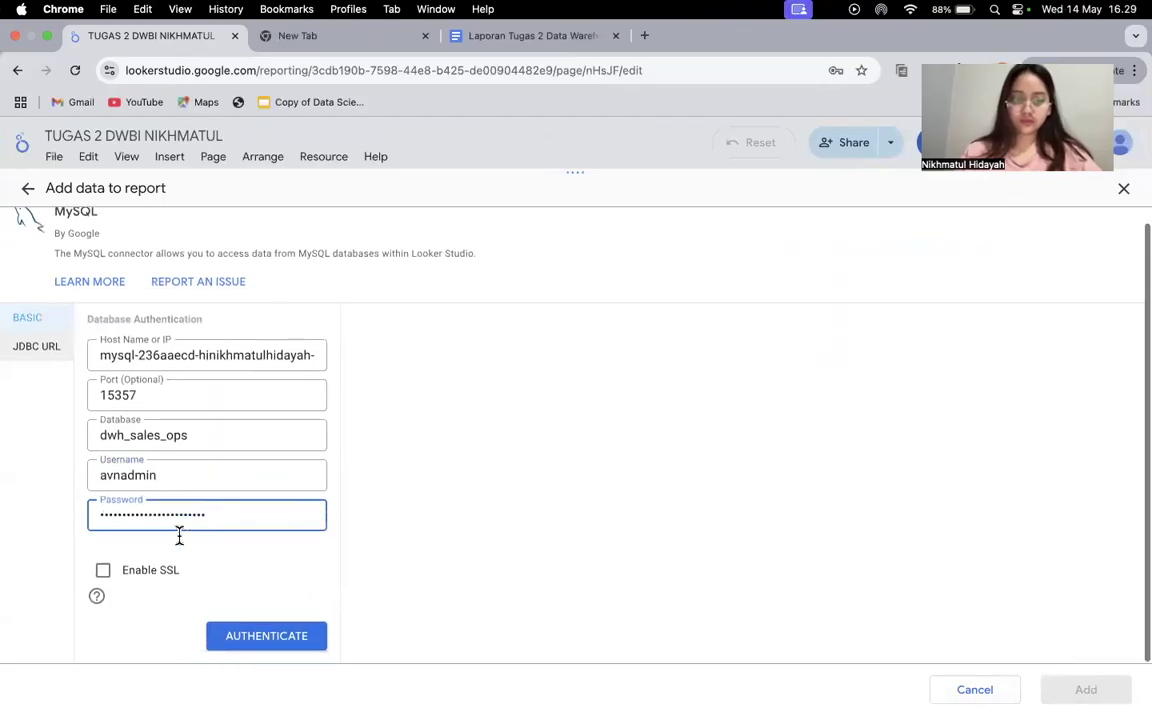
pyautogui.click(244, 634)
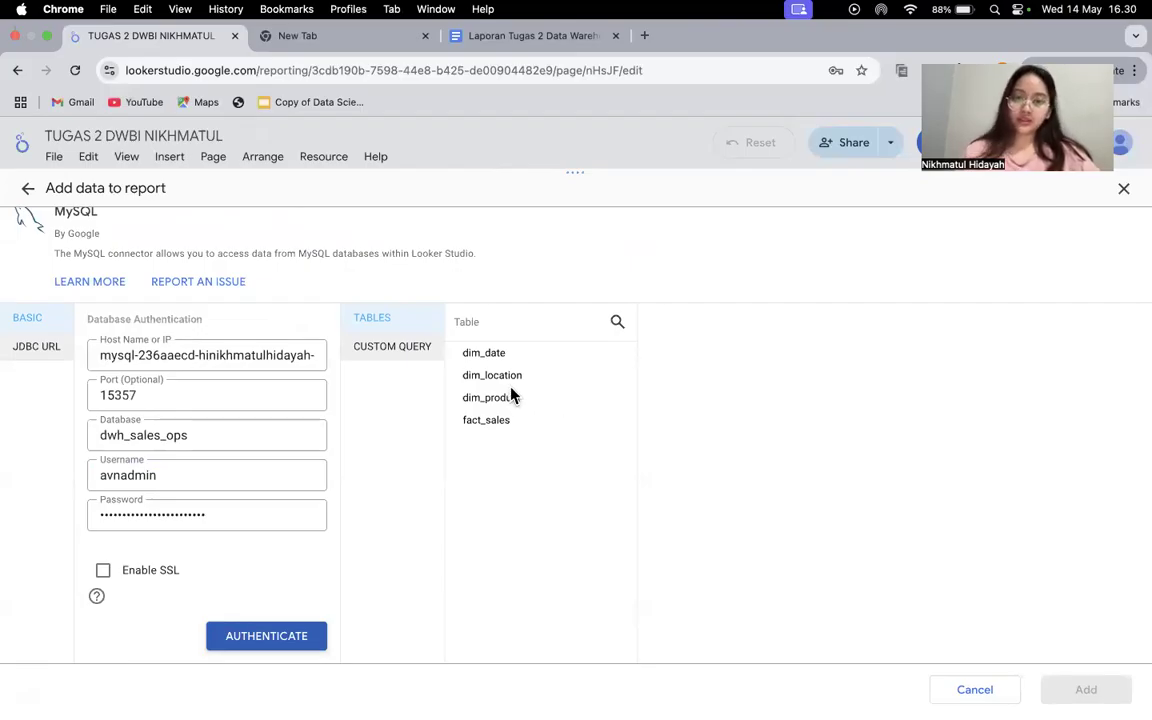
# Step: Switch to DBeaver and examine the tables of dwh_sales_ops under the defaultdb connection
pyautogui.hotkey('ctrl', 'Right')
pyautogui.hotkey('ctrl', 'Right')
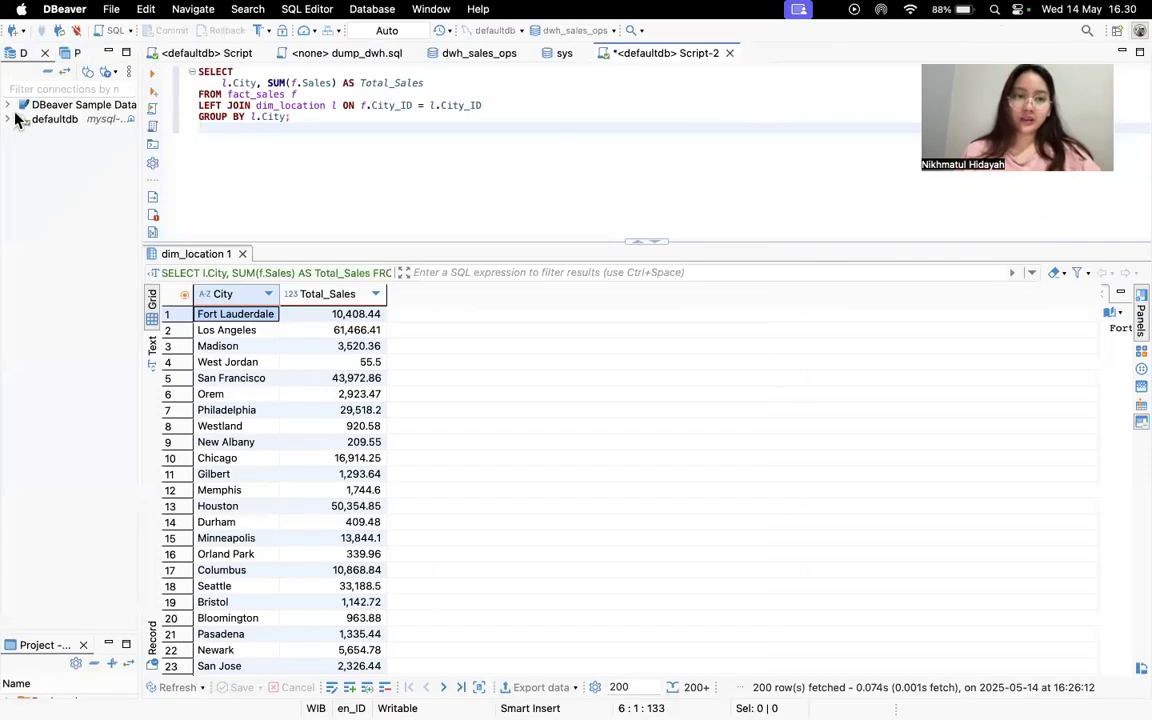
pyautogui.click(10, 106)
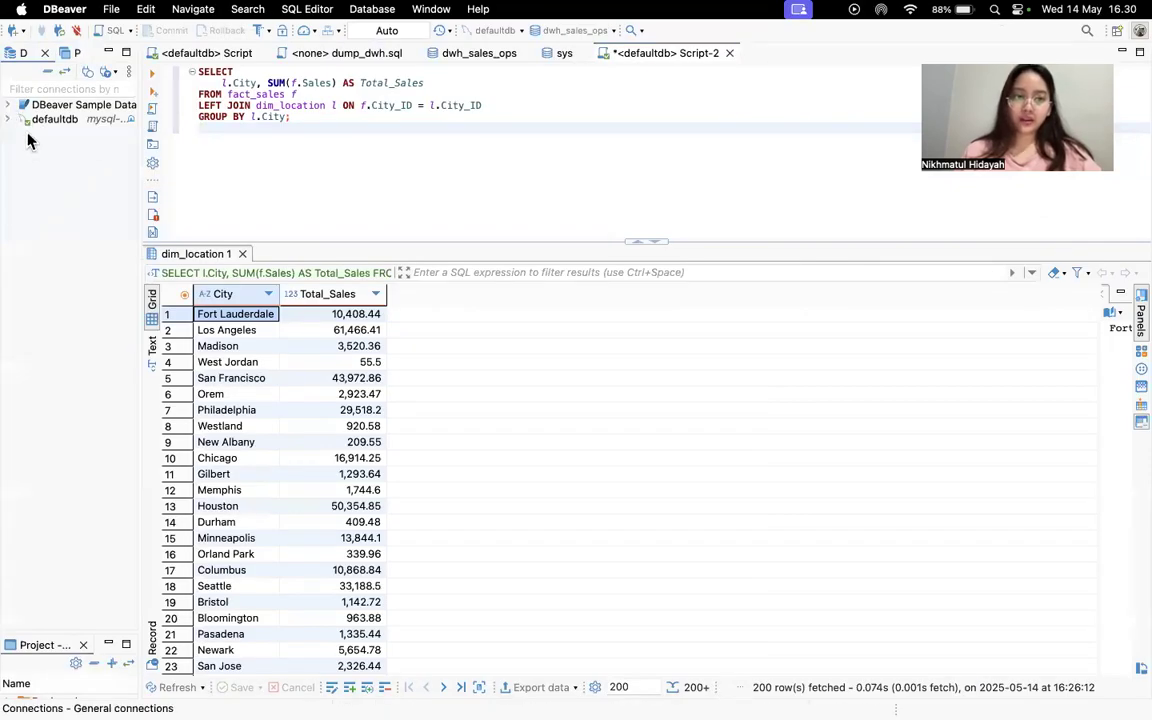
pyautogui.click(17, 120)
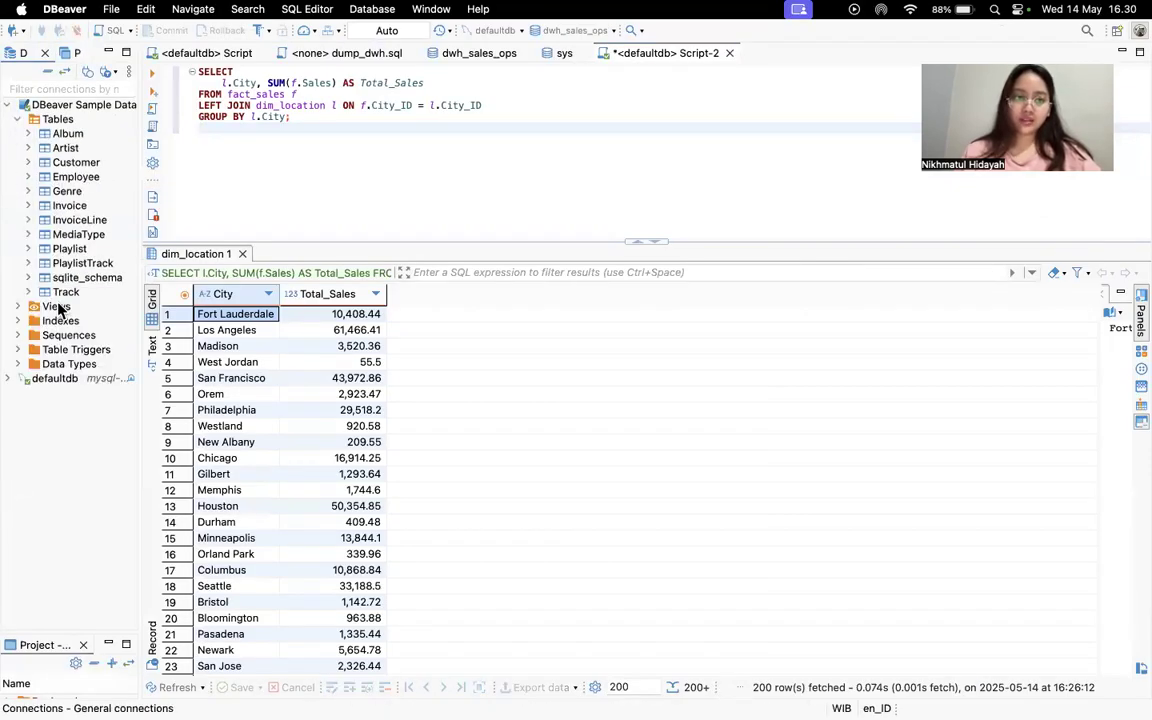
pyautogui.click(17, 119)
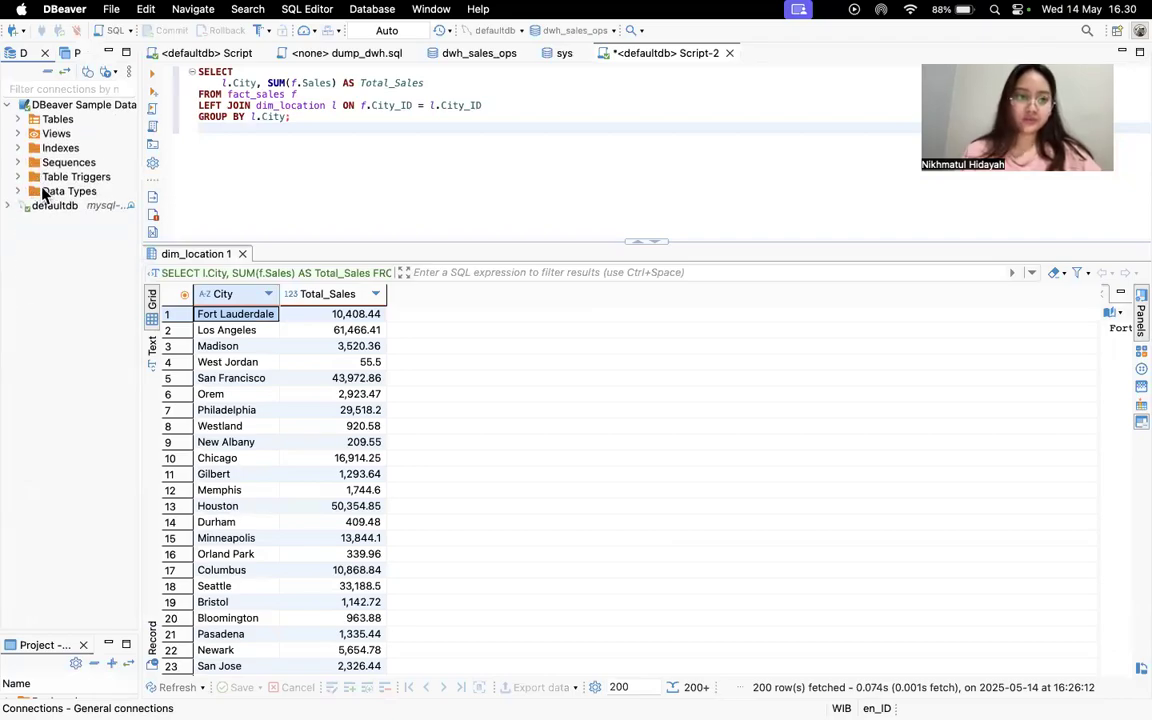
pyautogui.click(8, 204)
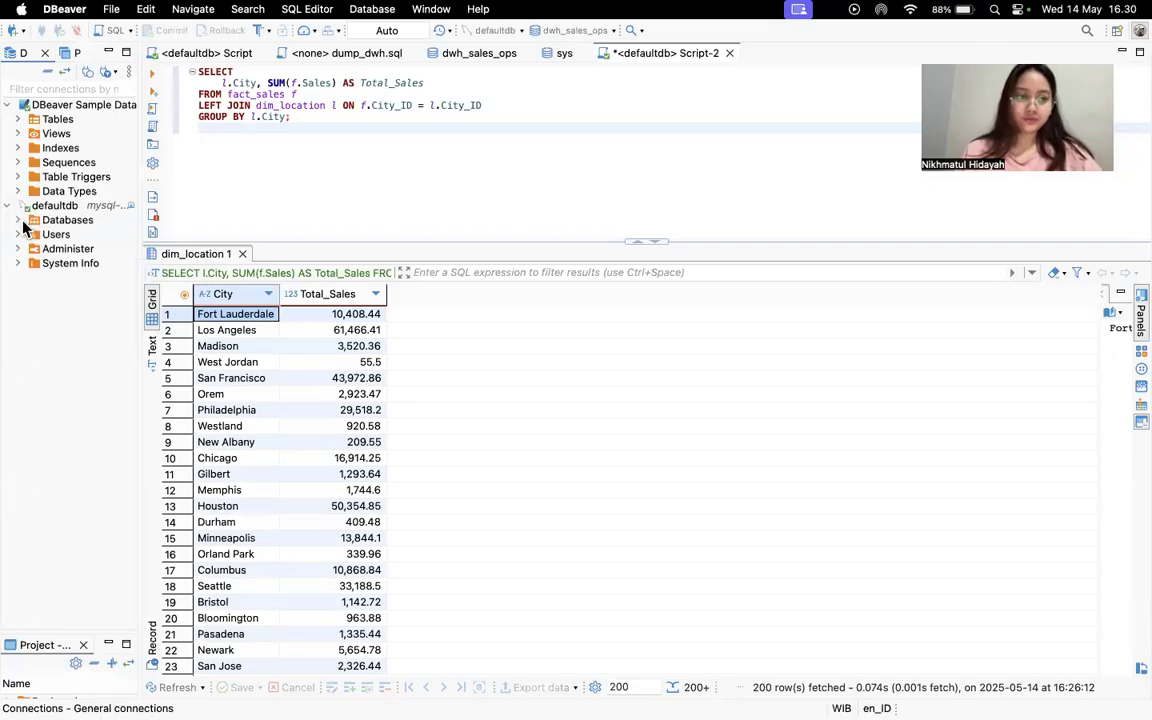
pyautogui.click(23, 222)
pyautogui.click(17, 221)
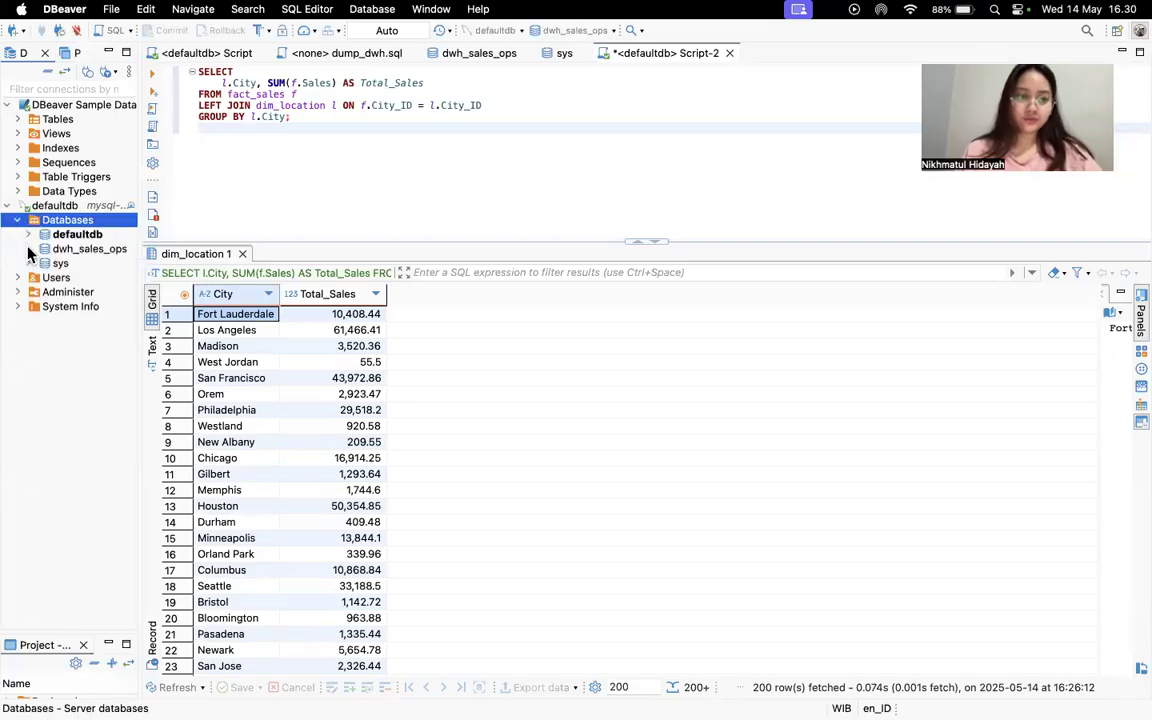
pyautogui.click(28, 249)
pyautogui.click(38, 263)
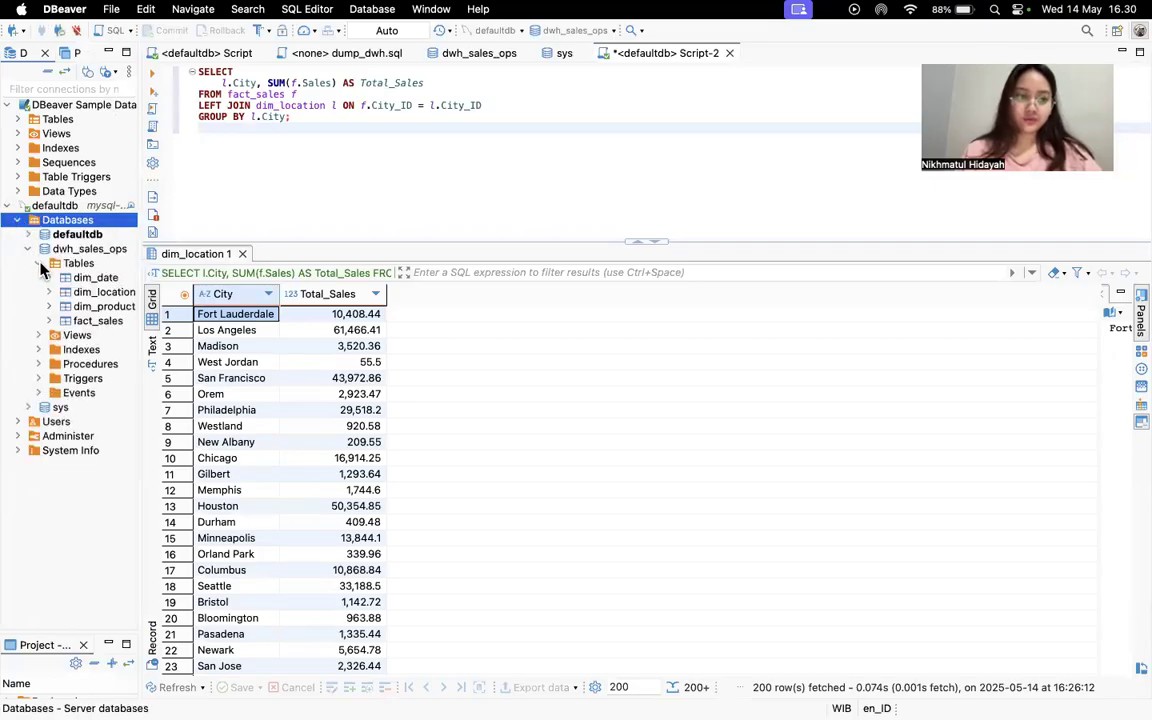
pyautogui.click(110, 349)
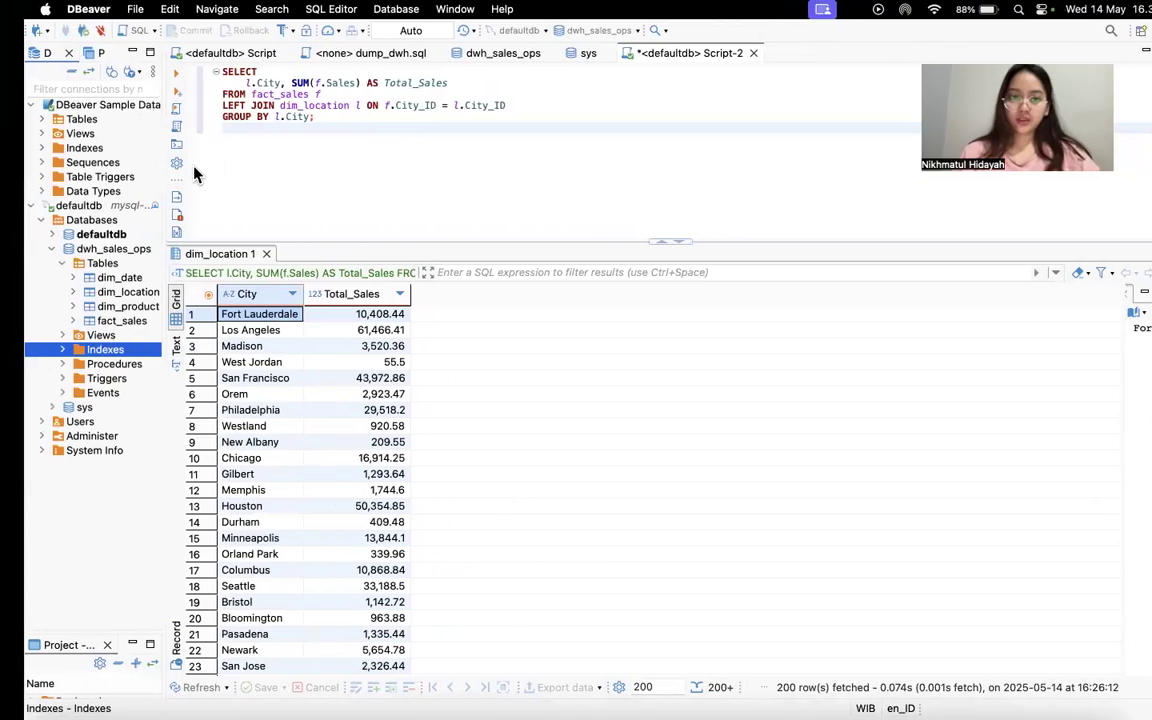
# Step: Copy the whole SELECT query that sums sales by city from the defaultdb Script-2 editor
pyautogui.click(296, 123)
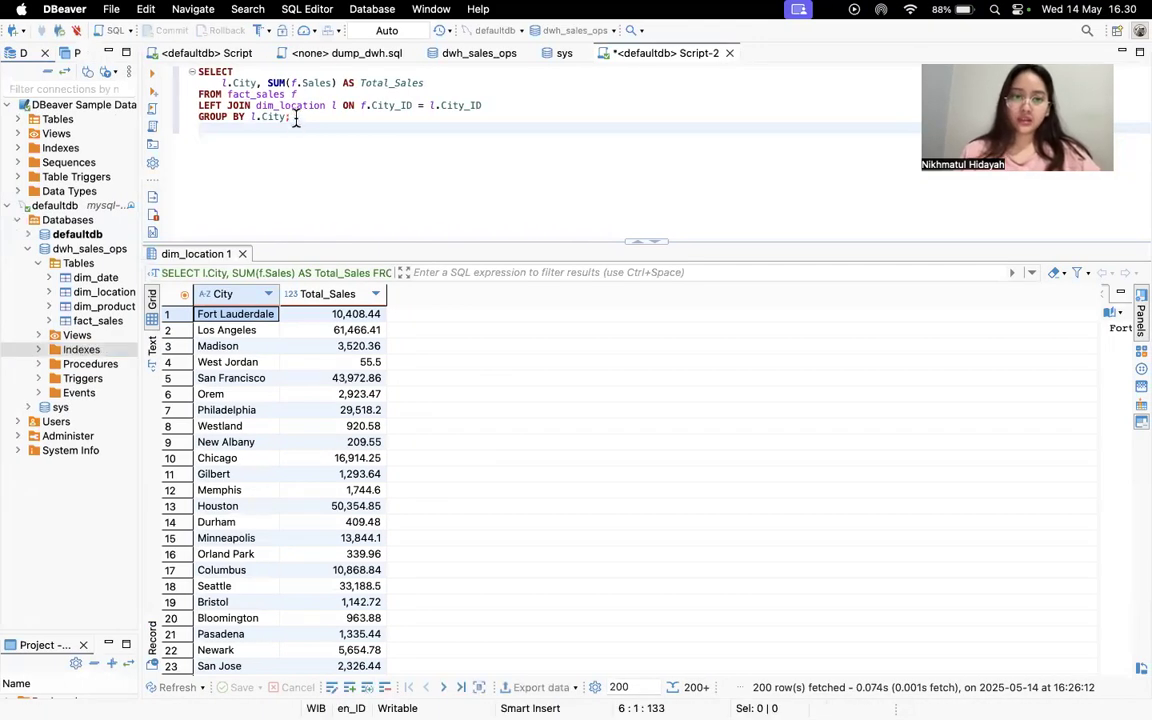
pyautogui.moveTo(292, 117); pyautogui.dragTo(199, 72)
pyautogui.press('cmd+c')
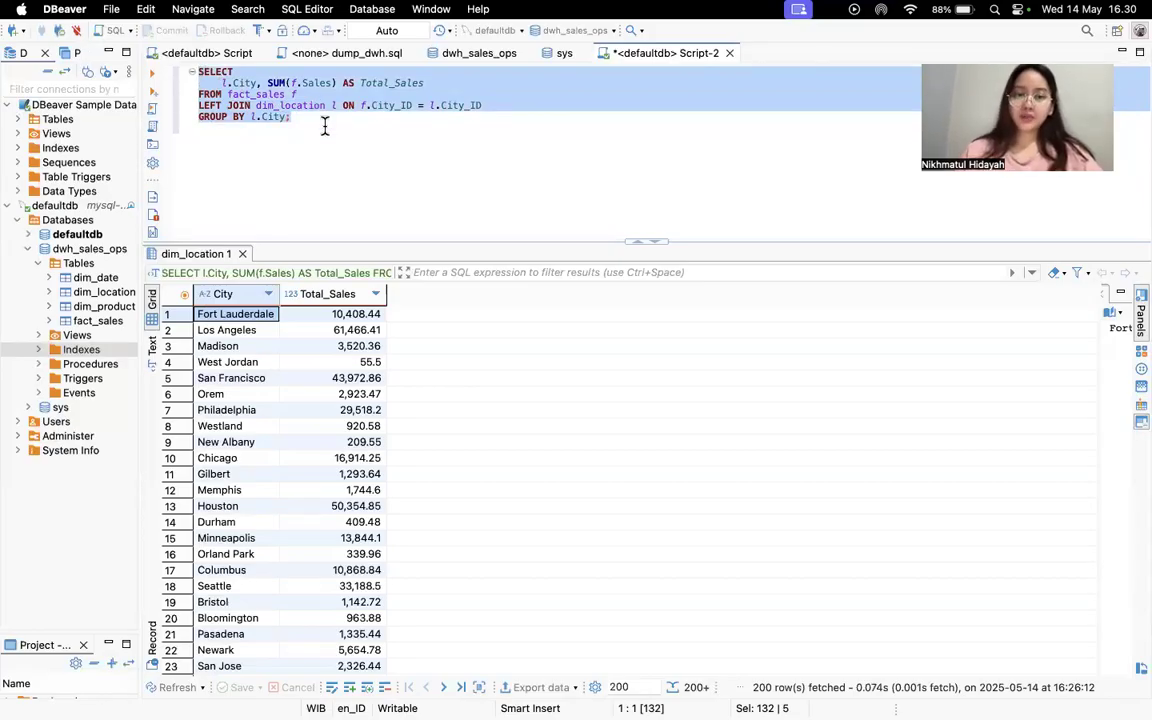
# Step: Return to Looker Studio, paste the copied query as the MySQL connection's custom query and add the data source to the report
pyautogui.hotkey('ctrl', 'Left')
pyautogui.hotkey('ctrl', 'Left')
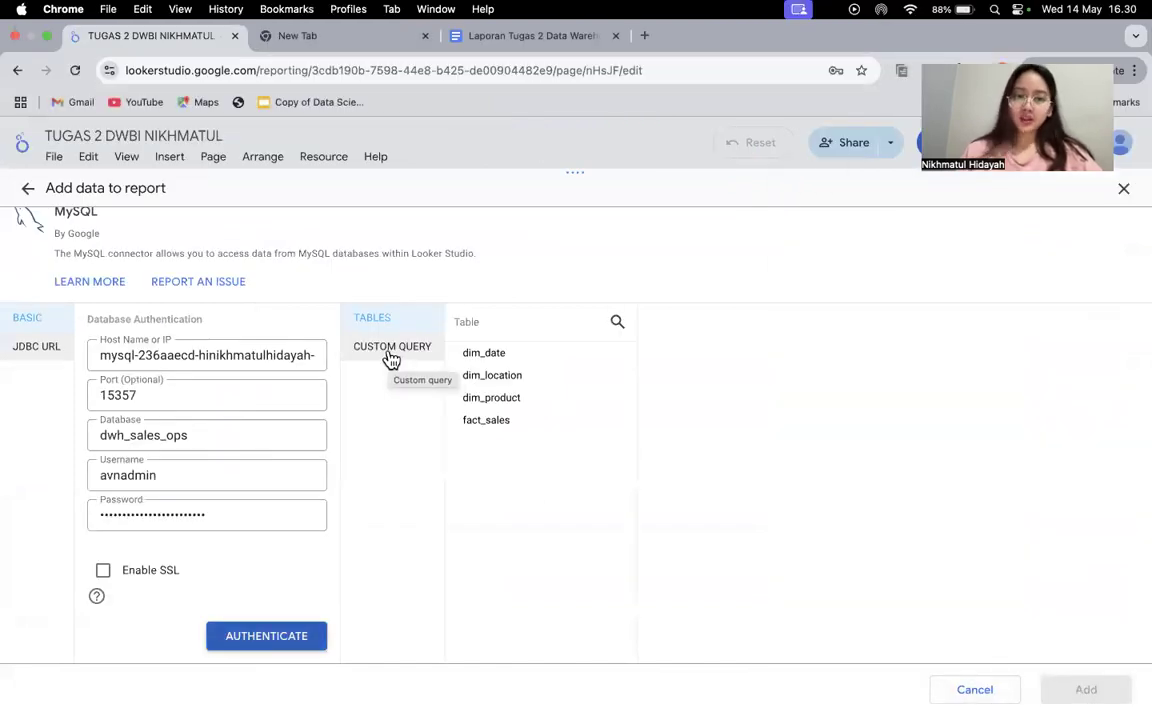
pyautogui.click(391, 358)
pyautogui.click(607, 396)
pyautogui.press('cmd+v')
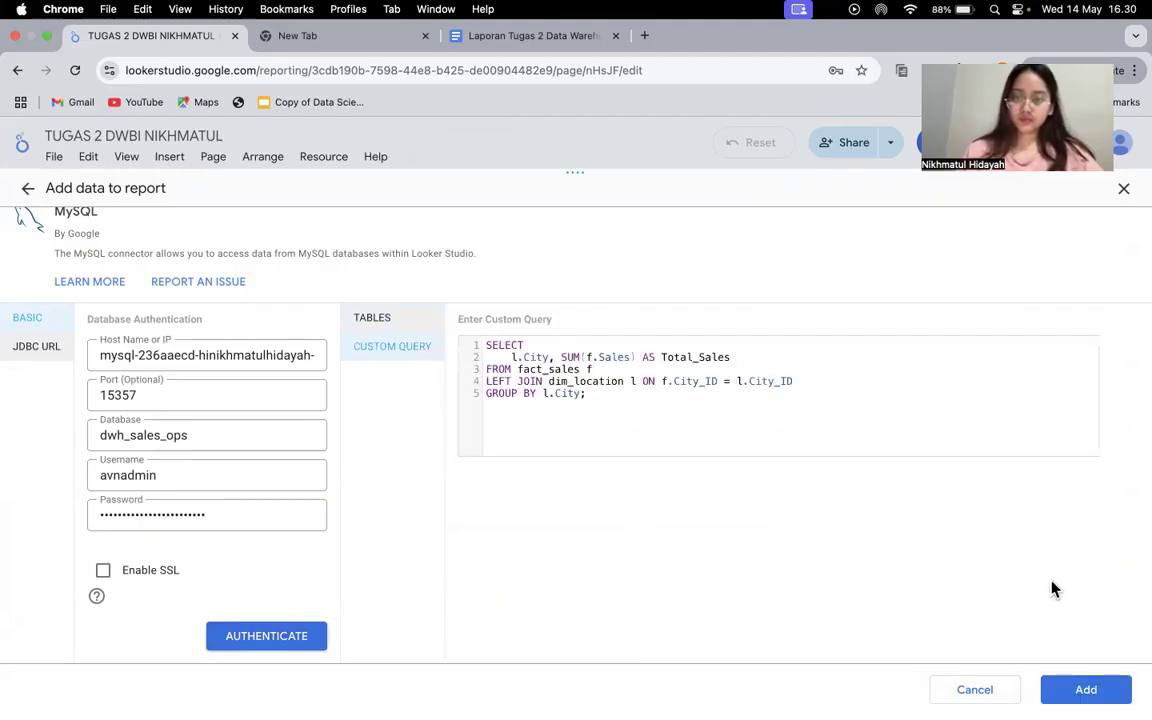
pyautogui.click(1111, 689)
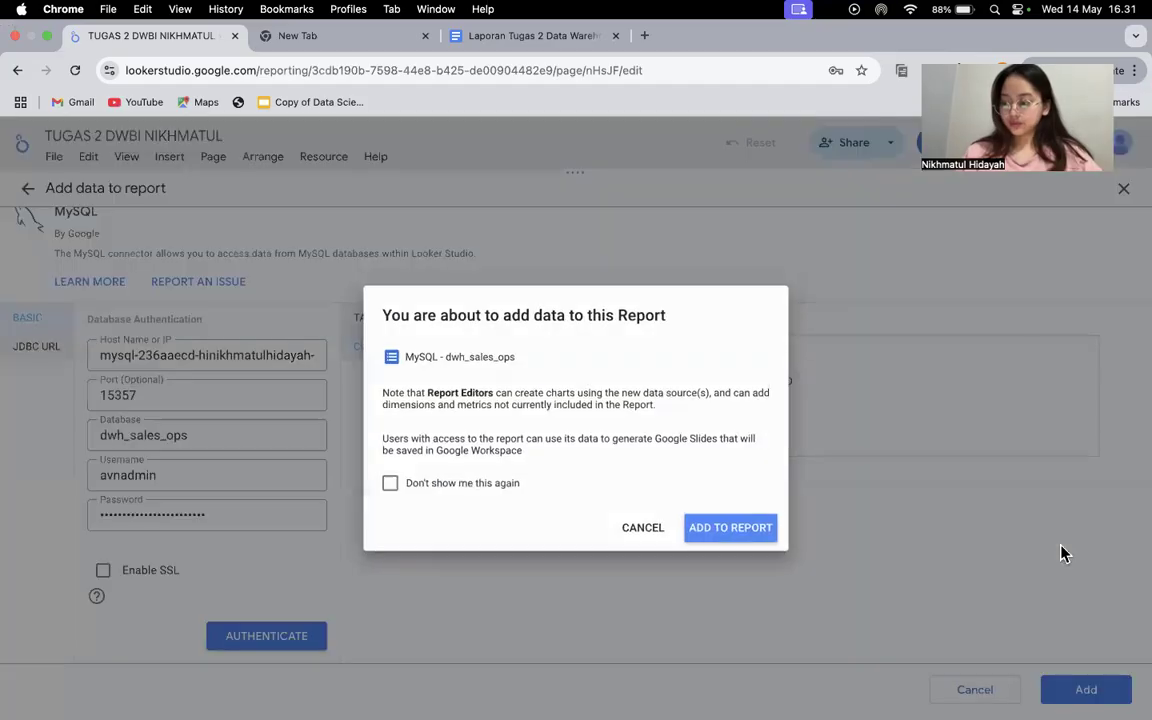
pyautogui.click(727, 531)
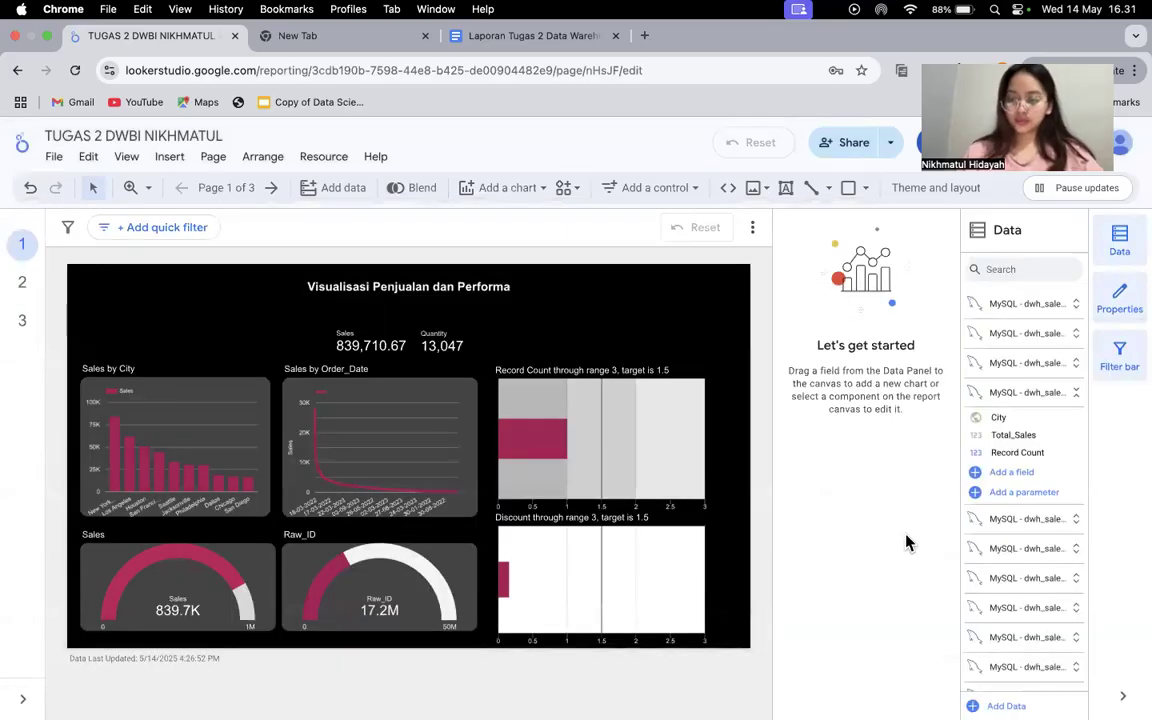
# Step: Add a column chart from the MySQL dwh_sales_ops data source and move it onto the empty canvas beside the dashboard
pyautogui.click(508, 193)
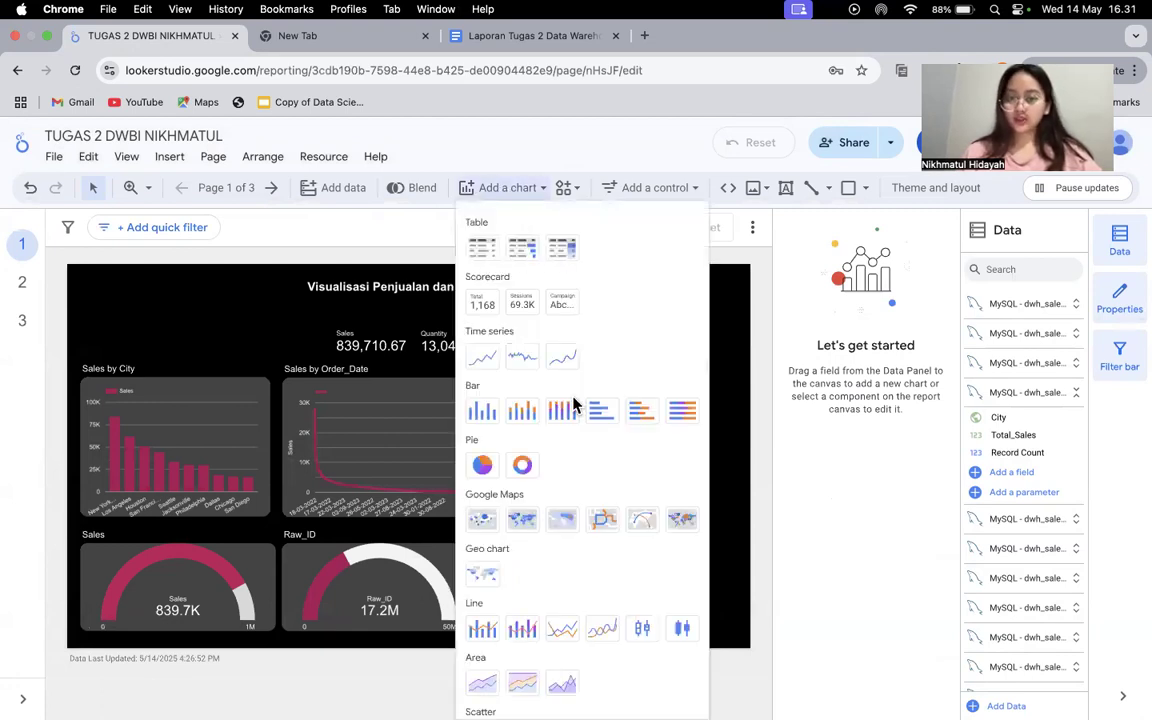
pyautogui.click(484, 418)
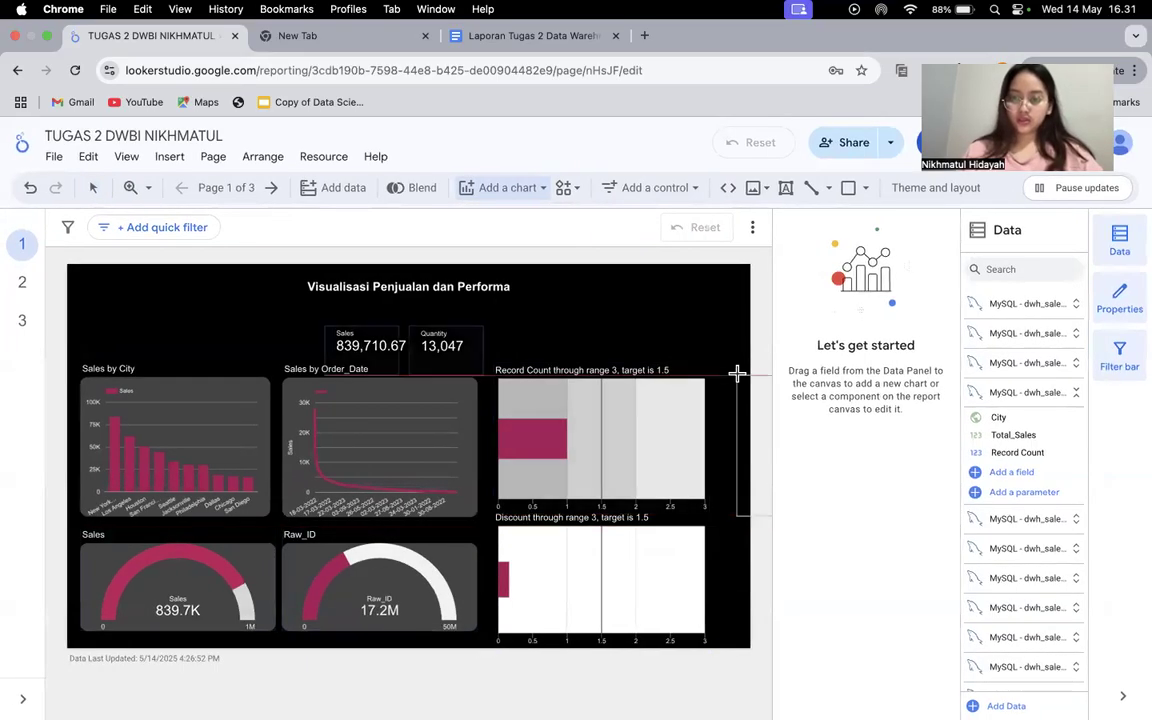
pyautogui.moveTo(718, 316); pyautogui.dragTo(729, 308)
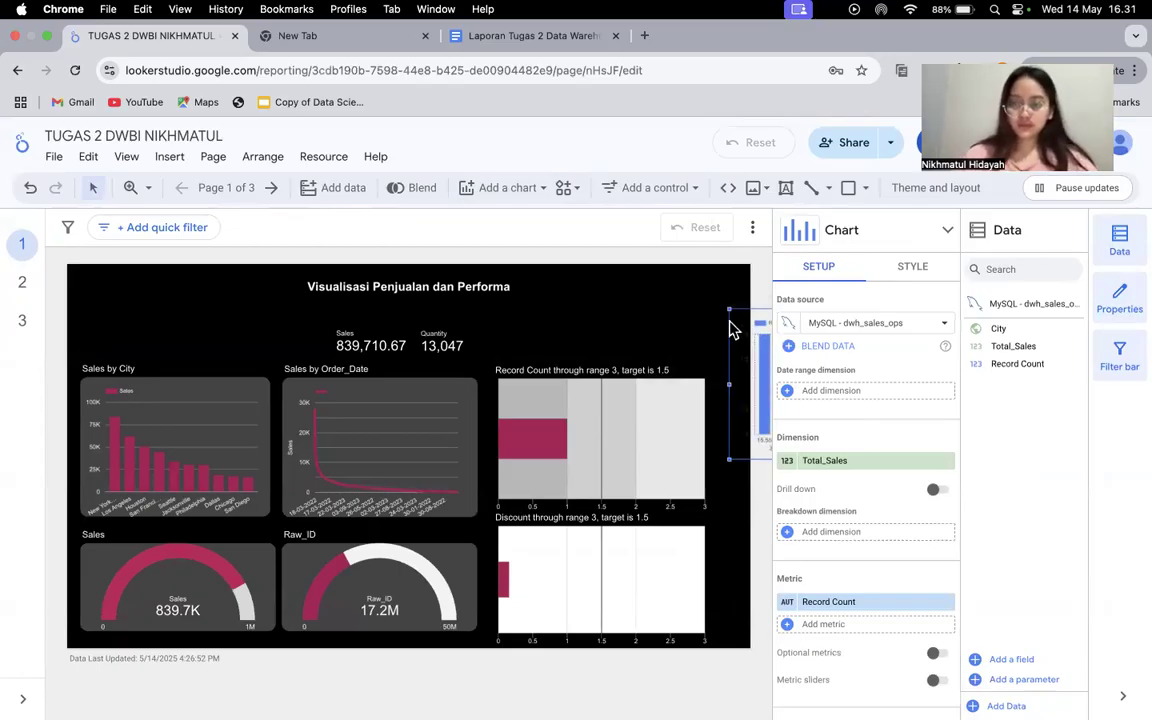
pyautogui.moveTo(755, 350)
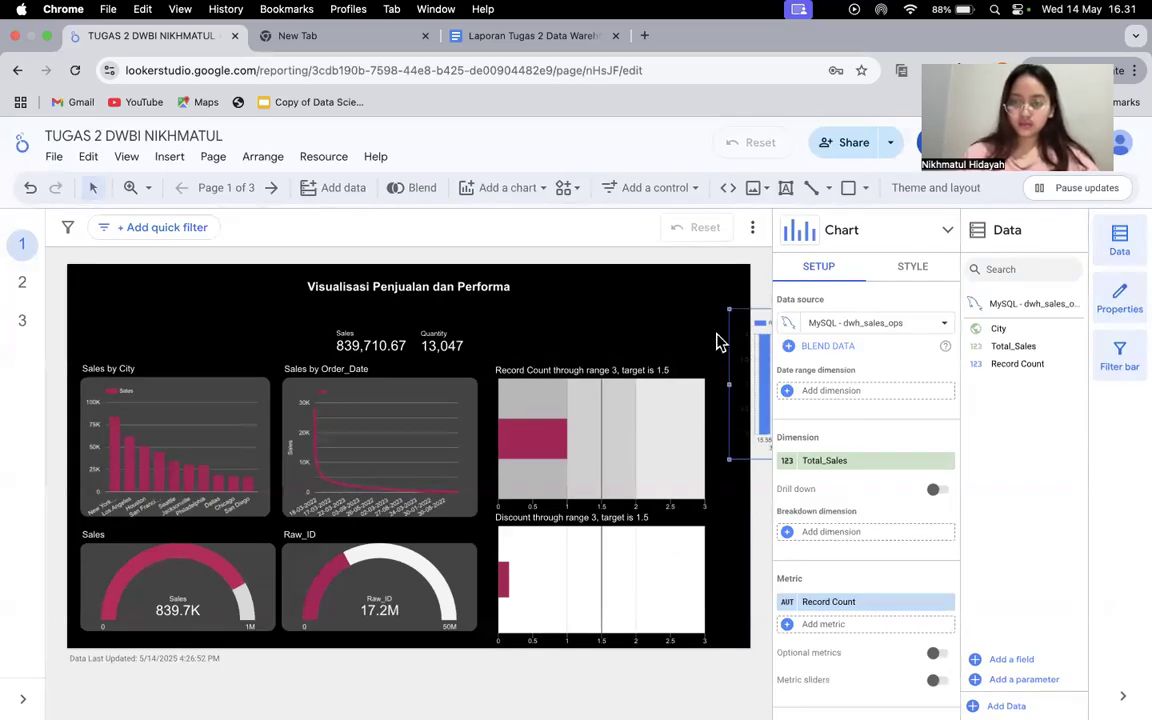
pyautogui.moveTo(765, 372)
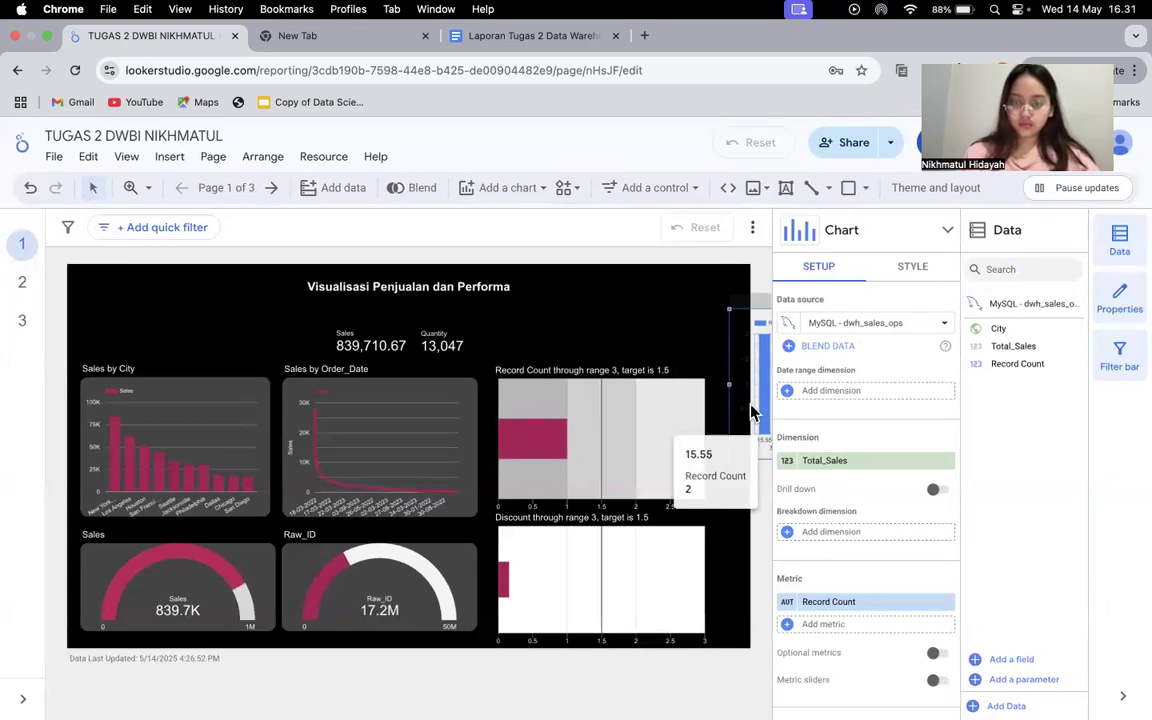
pyautogui.moveTo(765, 372); pyautogui.dragTo(548, 342)
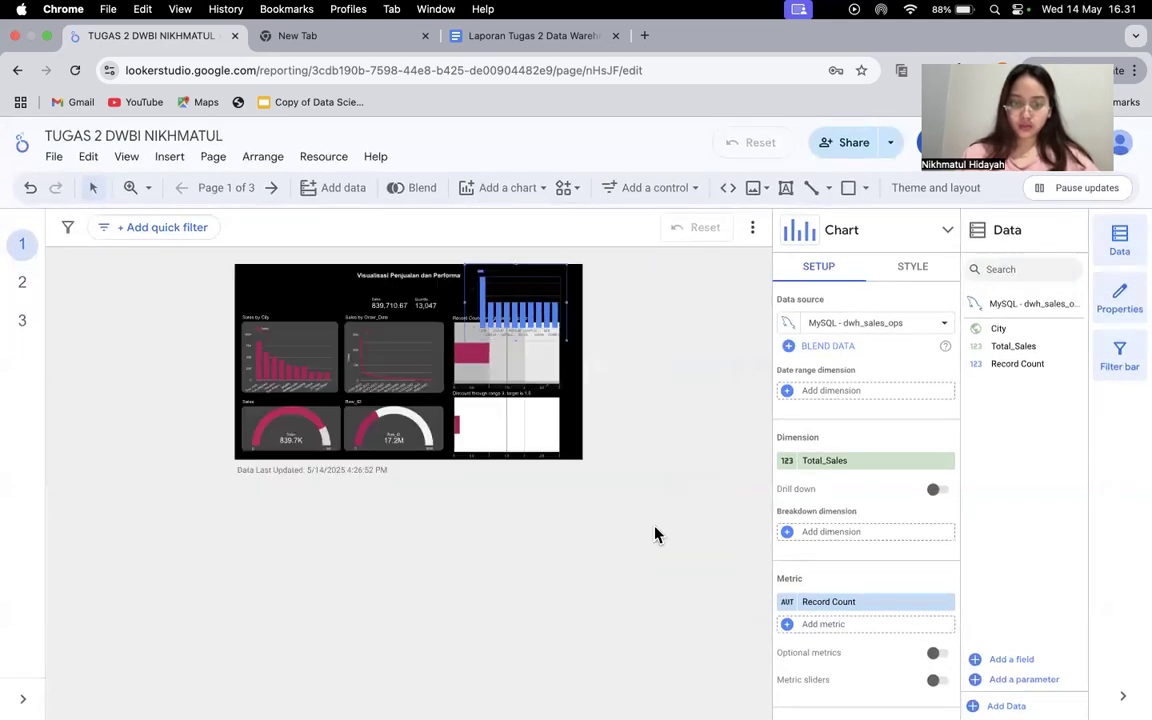
pyautogui.moveTo(522, 312); pyautogui.dragTo(656, 334)
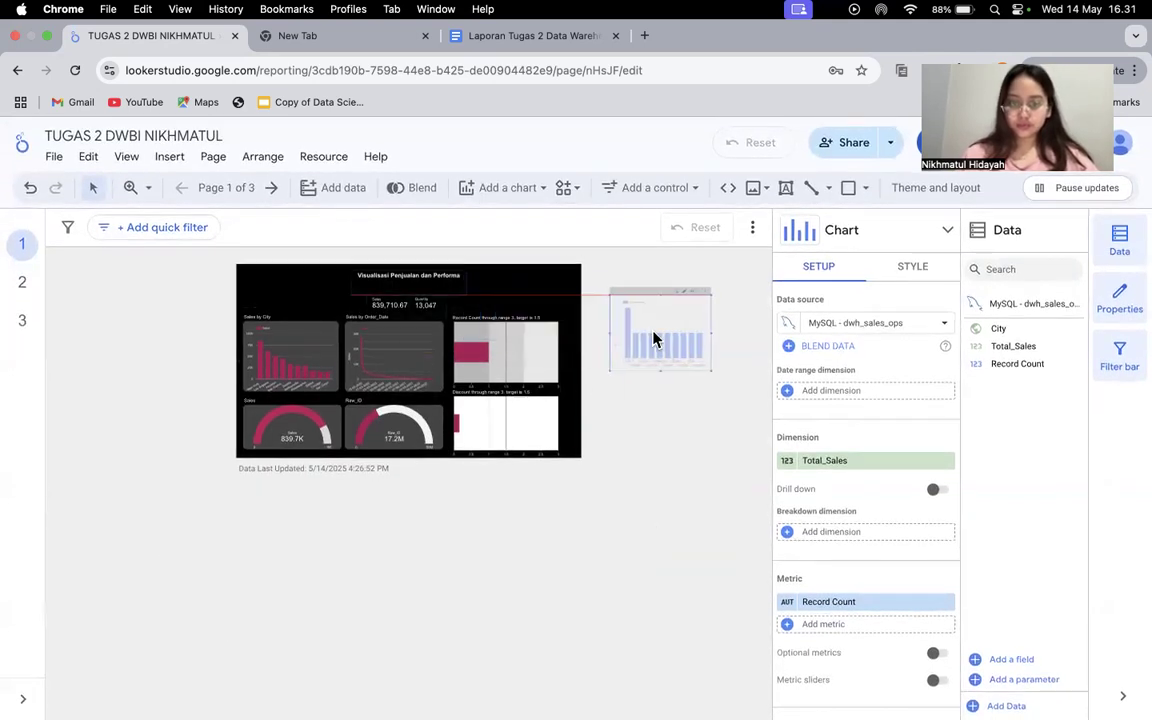
# Step: Enlarge the new column chart beside the dashboard to roughly twice its width and height
pyautogui.scroll(5, 647, 418)
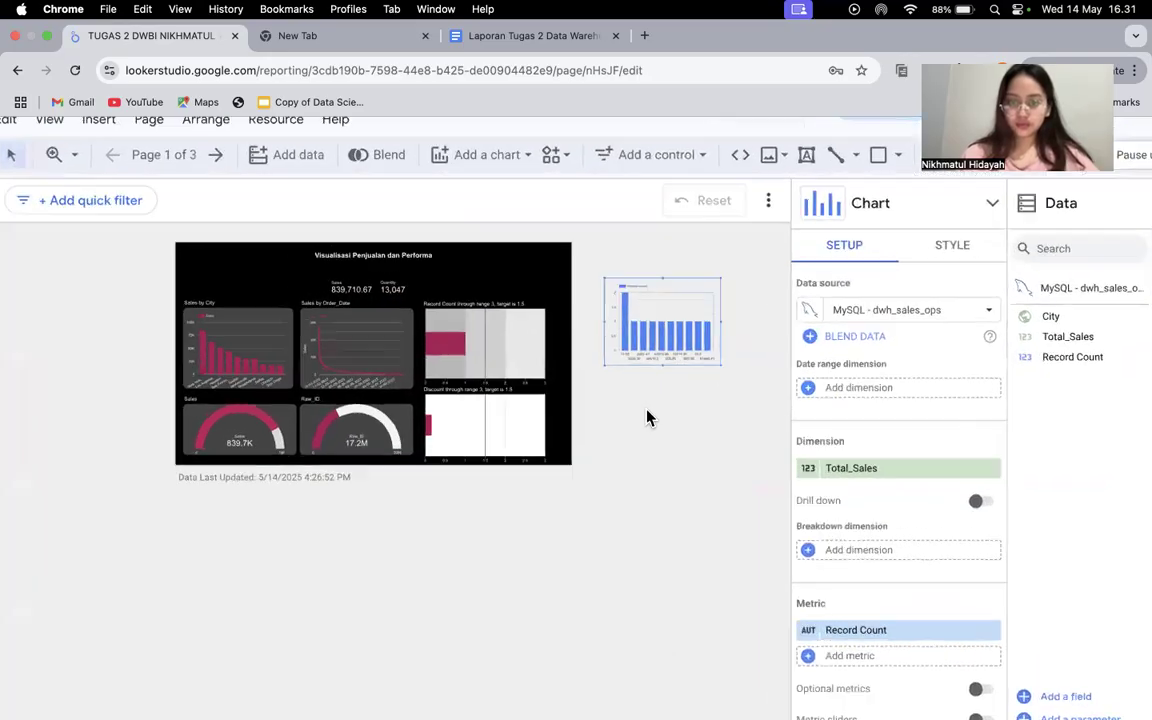
pyautogui.scroll(2, 647, 418)
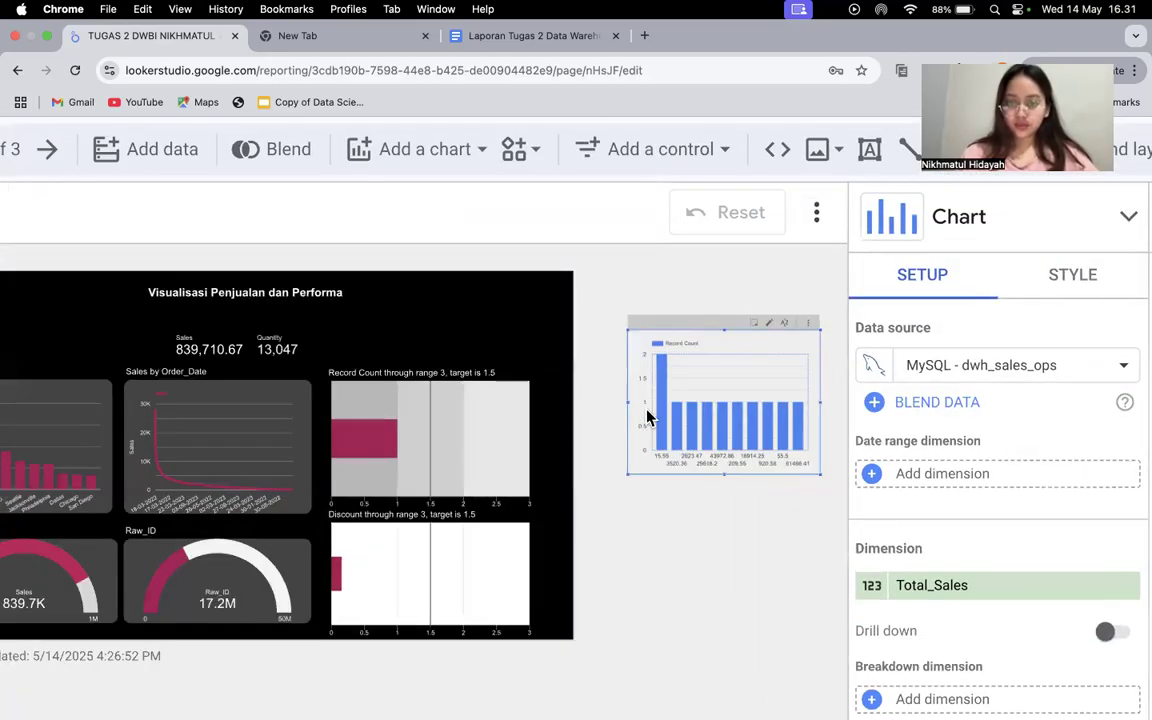
pyautogui.scroll(-4, 648, 411)
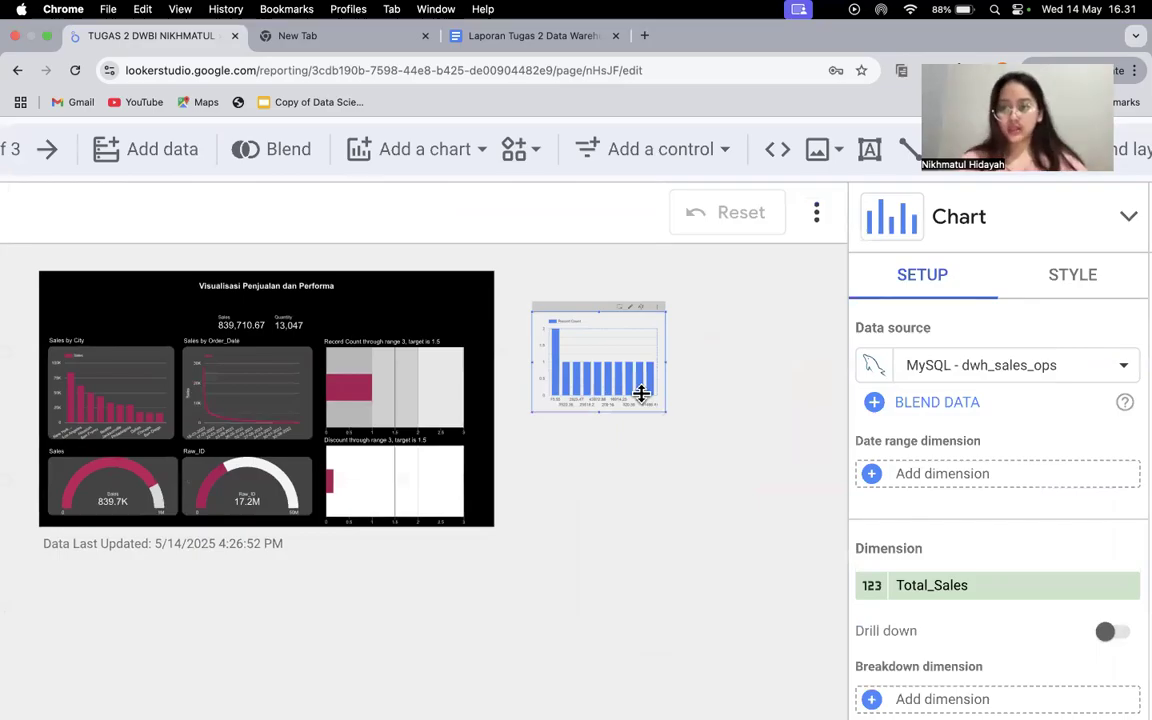
pyautogui.moveTo(666, 413); pyautogui.dragTo(797, 519)
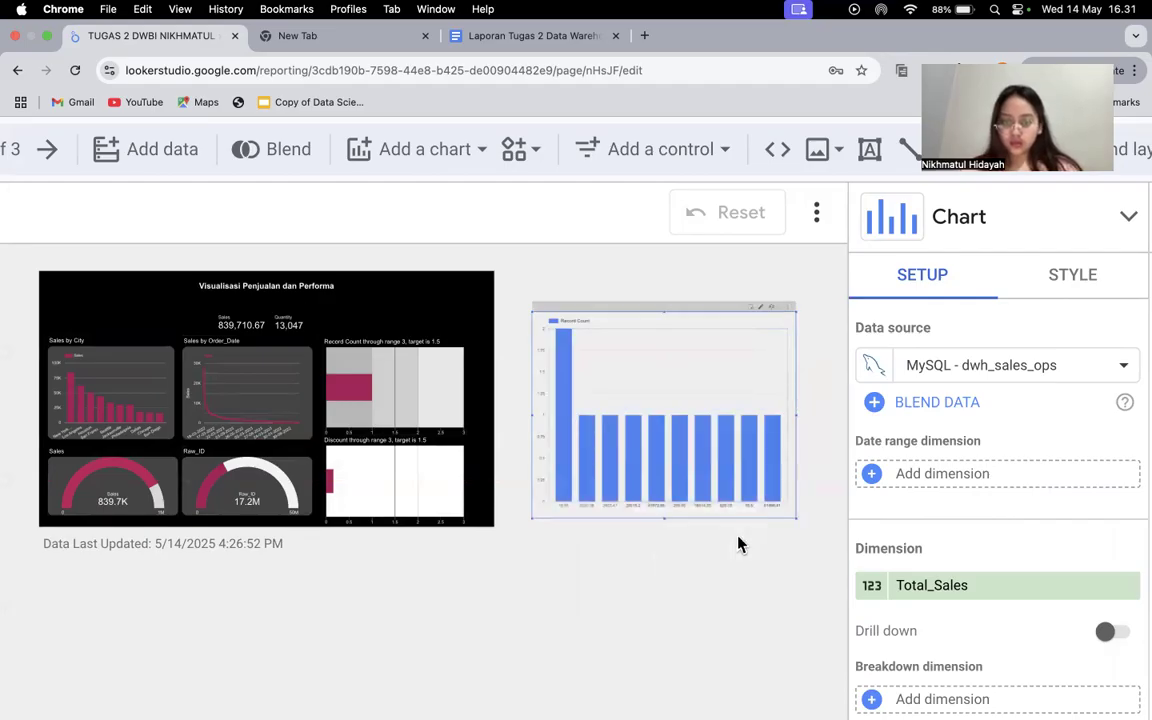
# Step: Examine the bars of the new column chart and their Total_Sales and Record Count values
pyautogui.scroll(5, 720, 535)
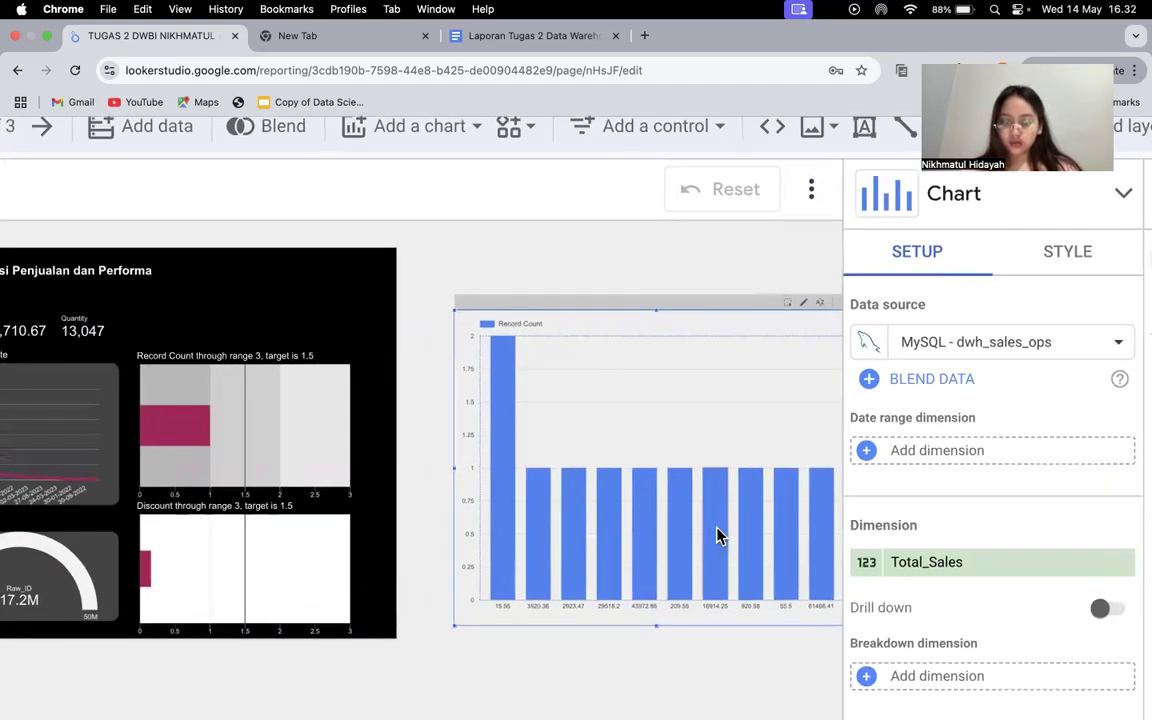
pyautogui.hscroll(2, 716, 536)
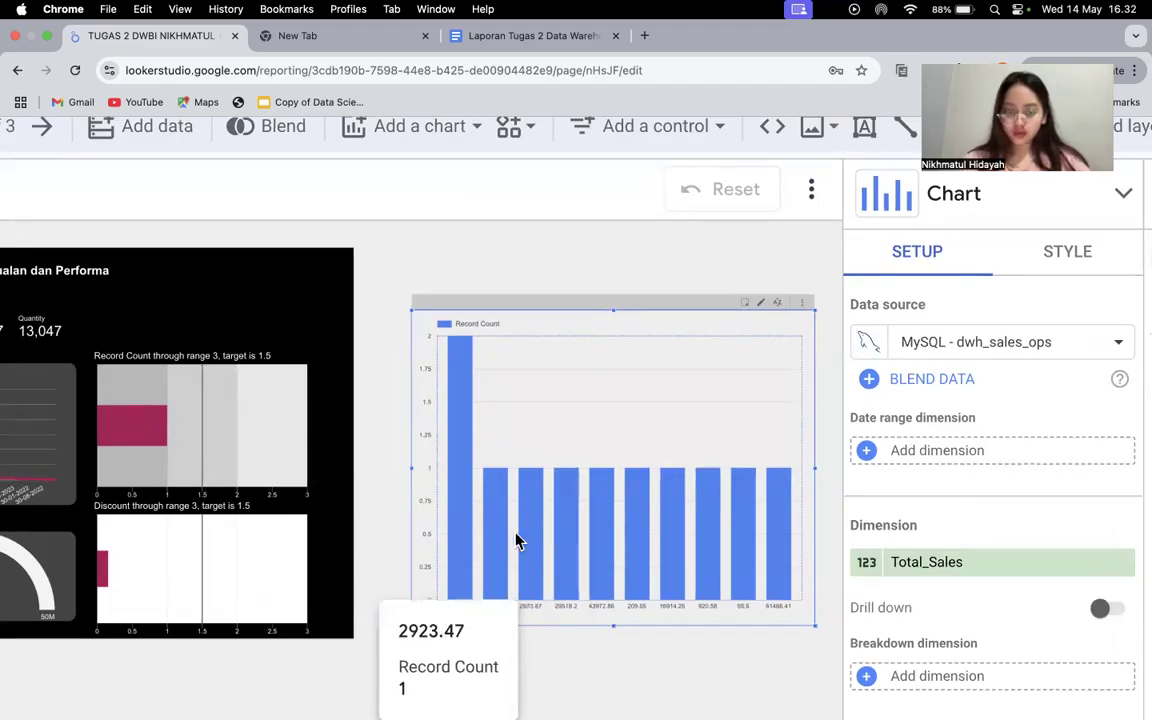
pyautogui.scroll(-2, 528, 565)
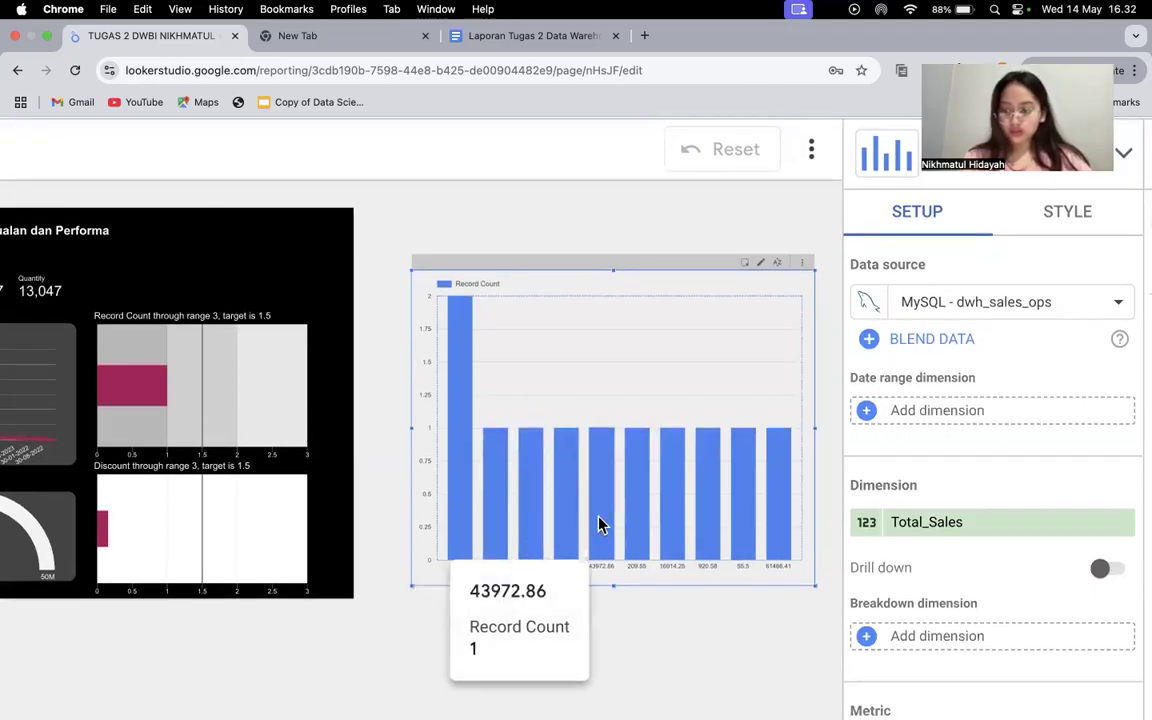
pyautogui.hscroll(2, 690, 484)
pyautogui.hscroll(1, 690, 485)
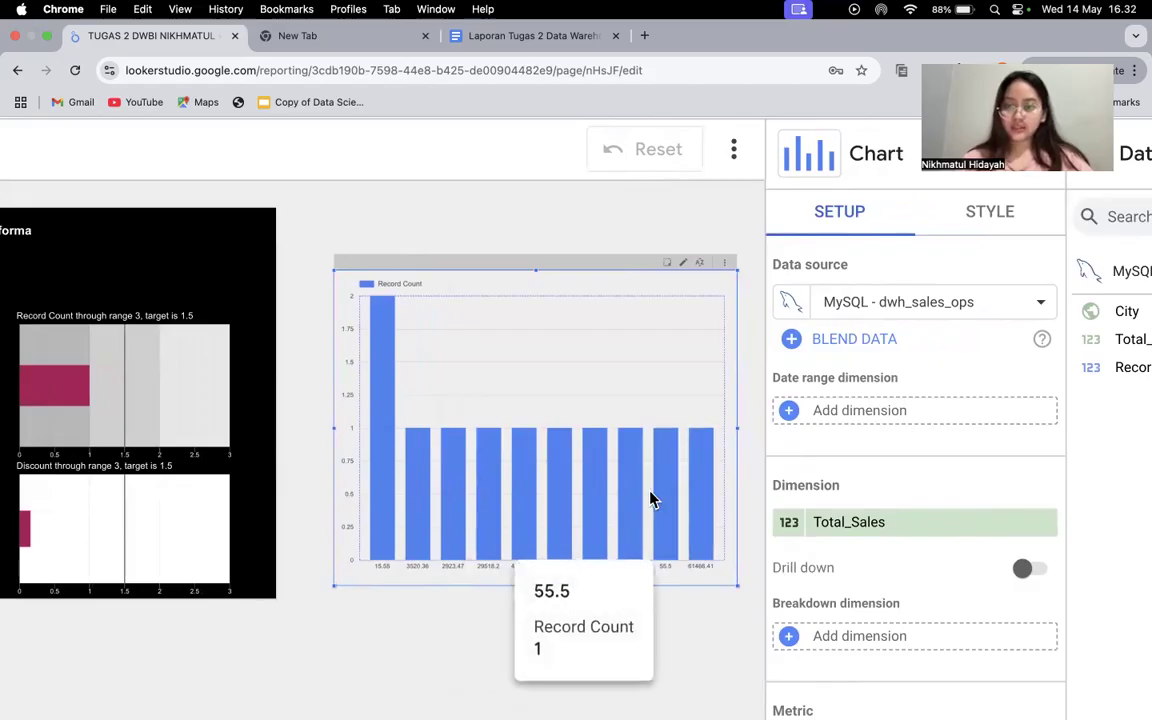
pyautogui.scroll(-3, 650, 497)
pyautogui.hscroll(1, 650, 492)
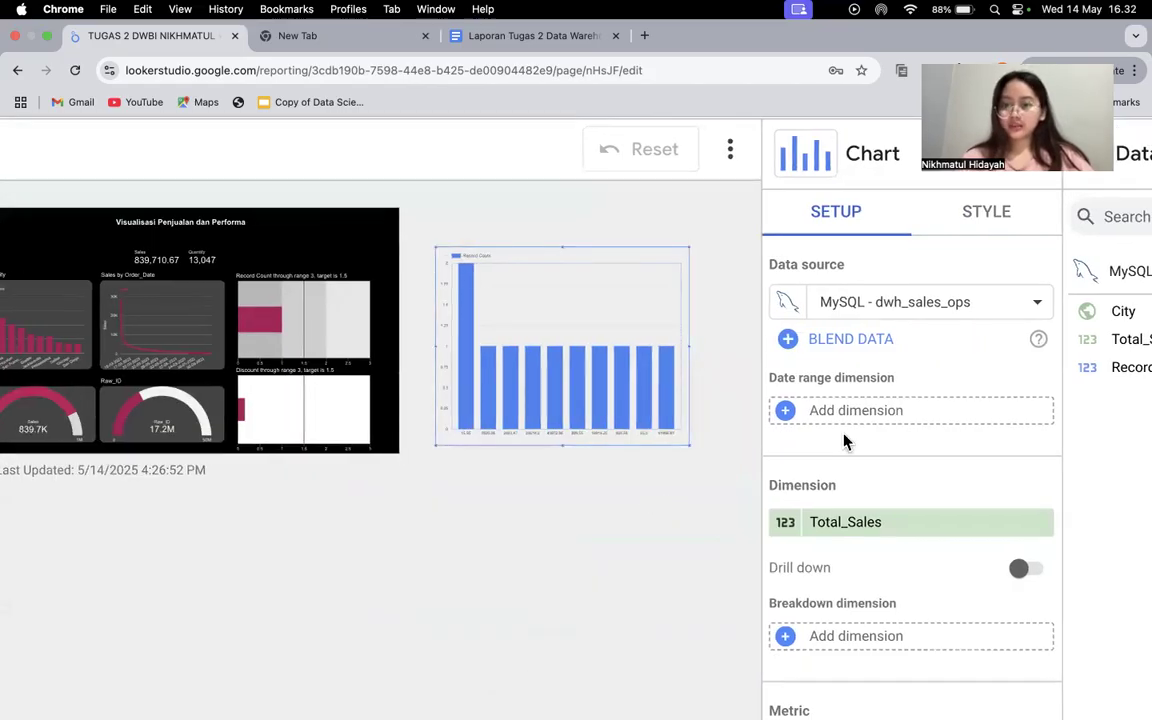
# Step: Examine the new chart's setup, including its dimension, metric and sort fields, alongside the dashboard
pyautogui.scroll(-1, 836, 545)
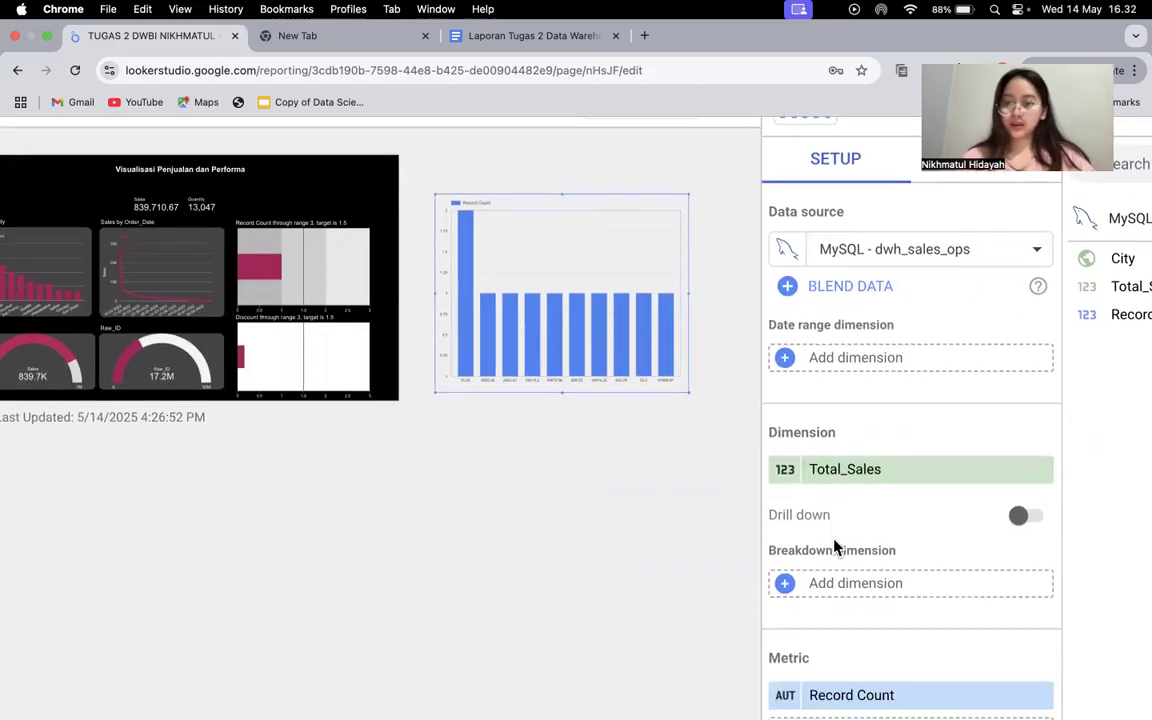
pyautogui.scroll(-1, 838, 490)
pyautogui.scroll(-3, 900, 478)
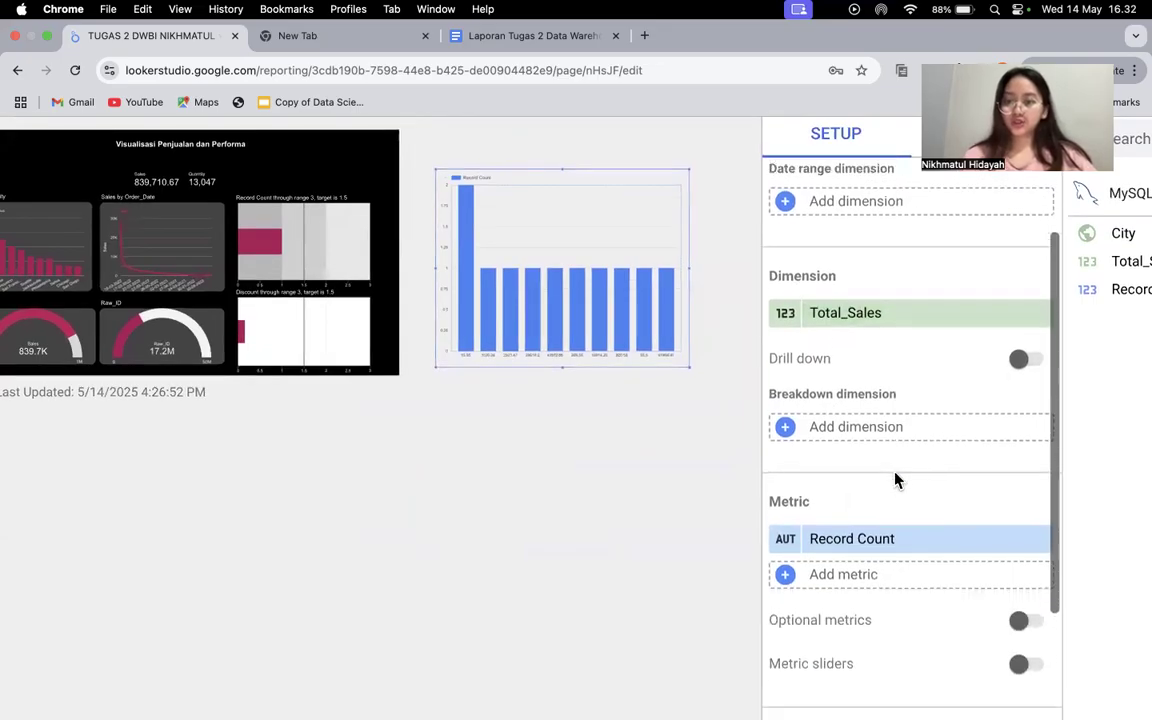
pyautogui.scroll(1, 895, 480)
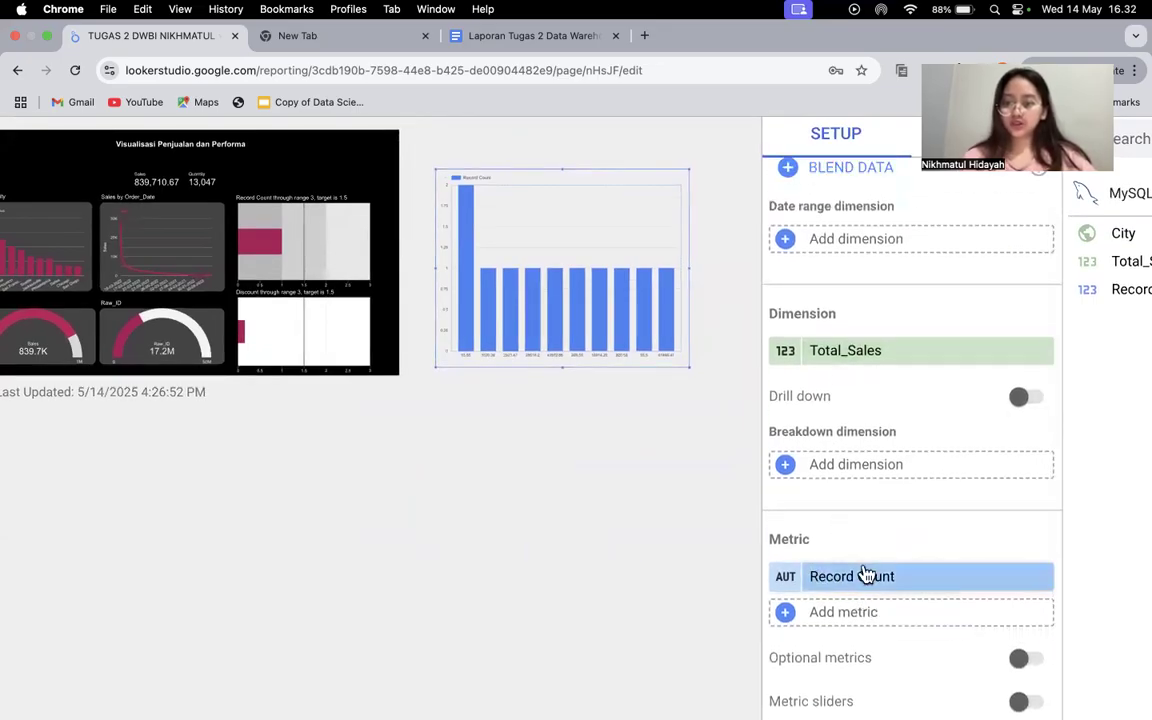
pyautogui.scroll(-3, 866, 562)
pyautogui.scroll(-1, 576, 512)
pyautogui.scroll(-2, 576, 512)
pyautogui.scroll(3, 576, 512)
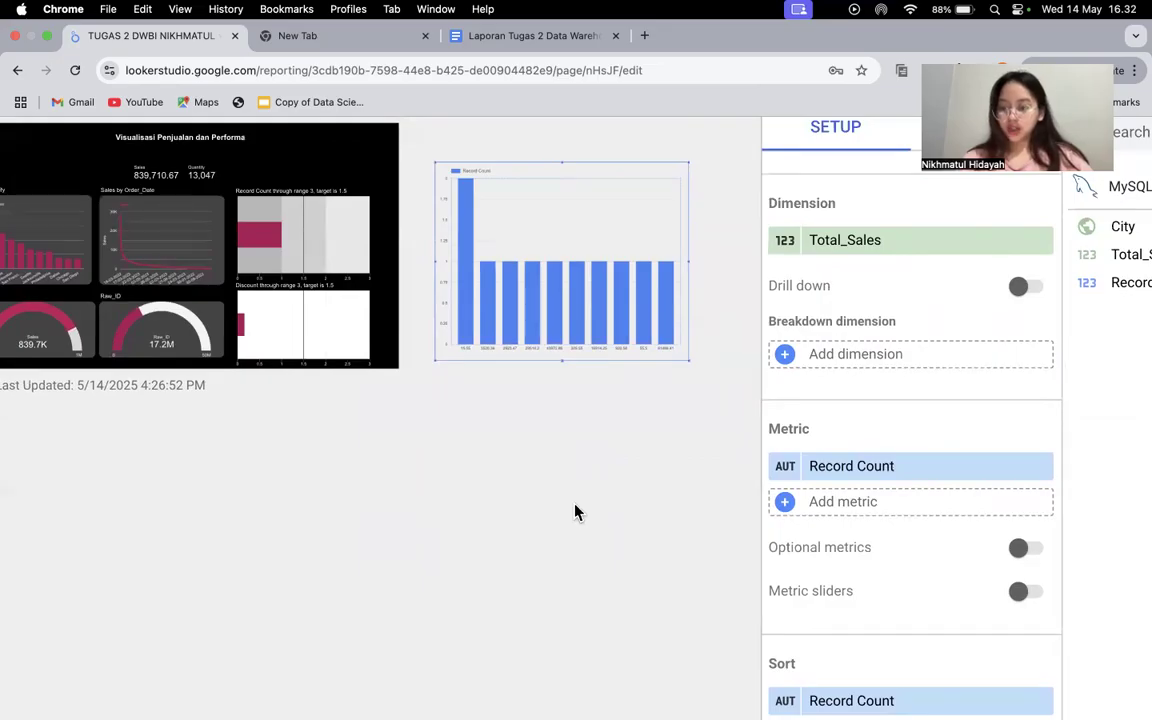
pyautogui.scroll(1, 576, 512)
pyautogui.scroll(1, 576, 512)
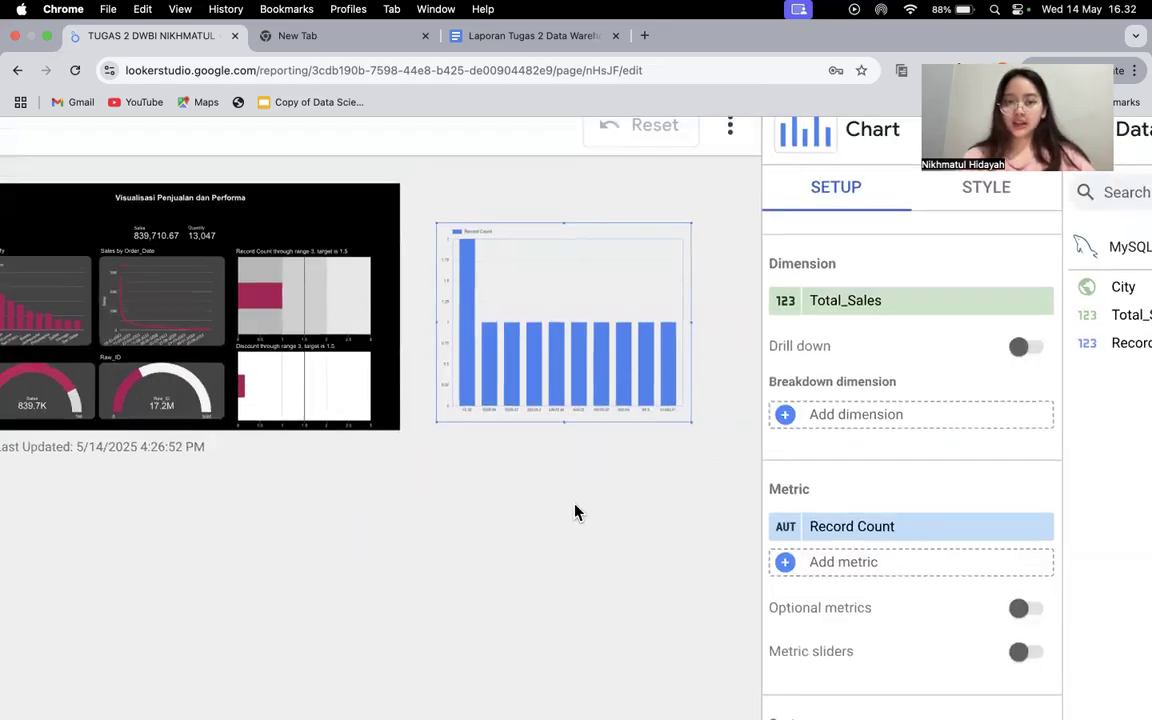
pyautogui.scroll(3, 465, 465)
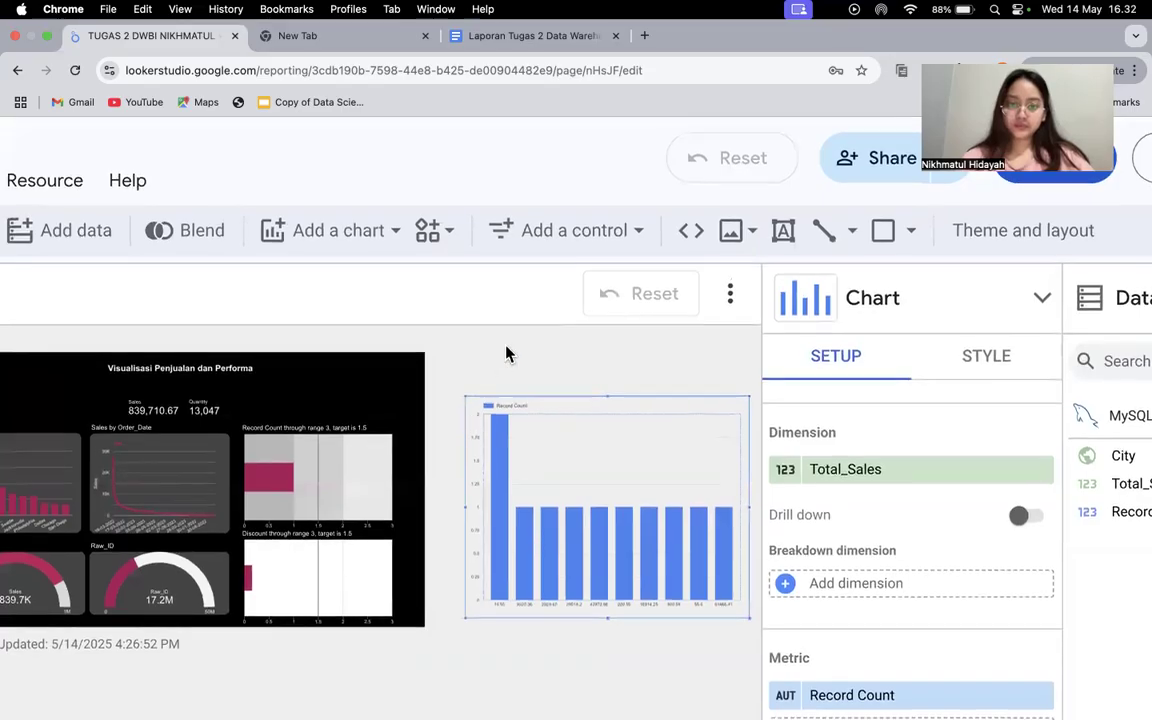
pyautogui.hscroll(-2, 504, 355)
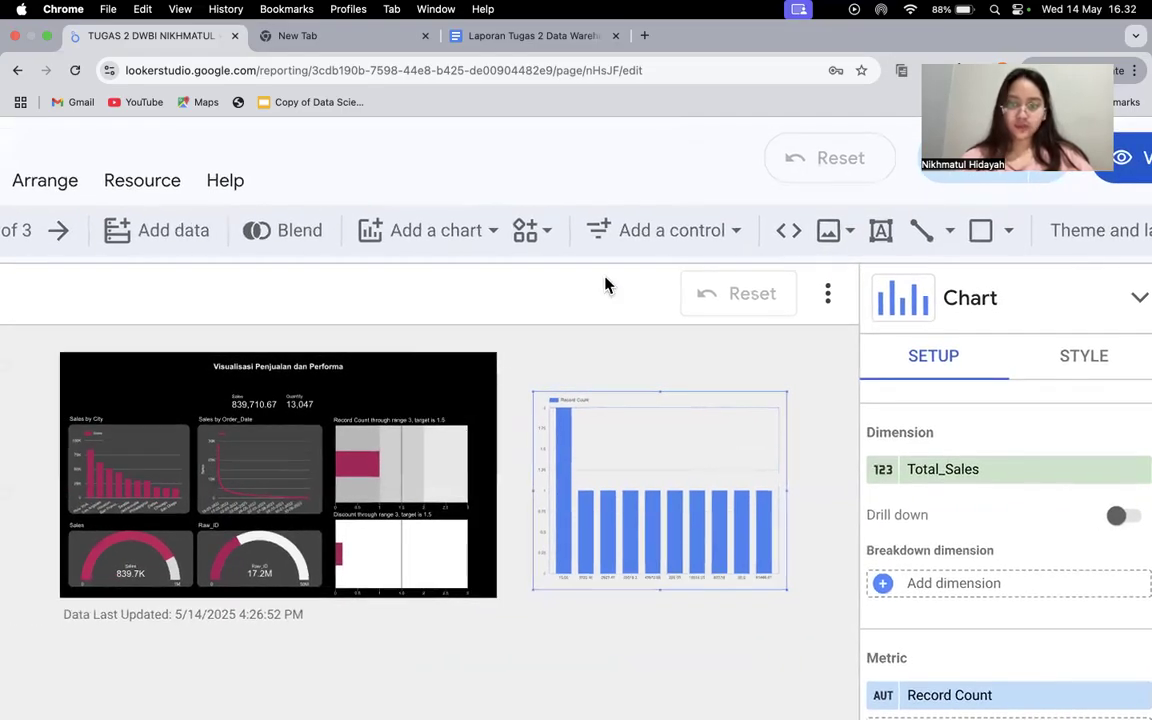
pyautogui.scroll(-1, 605, 284)
pyautogui.scroll(-2, 880, 330)
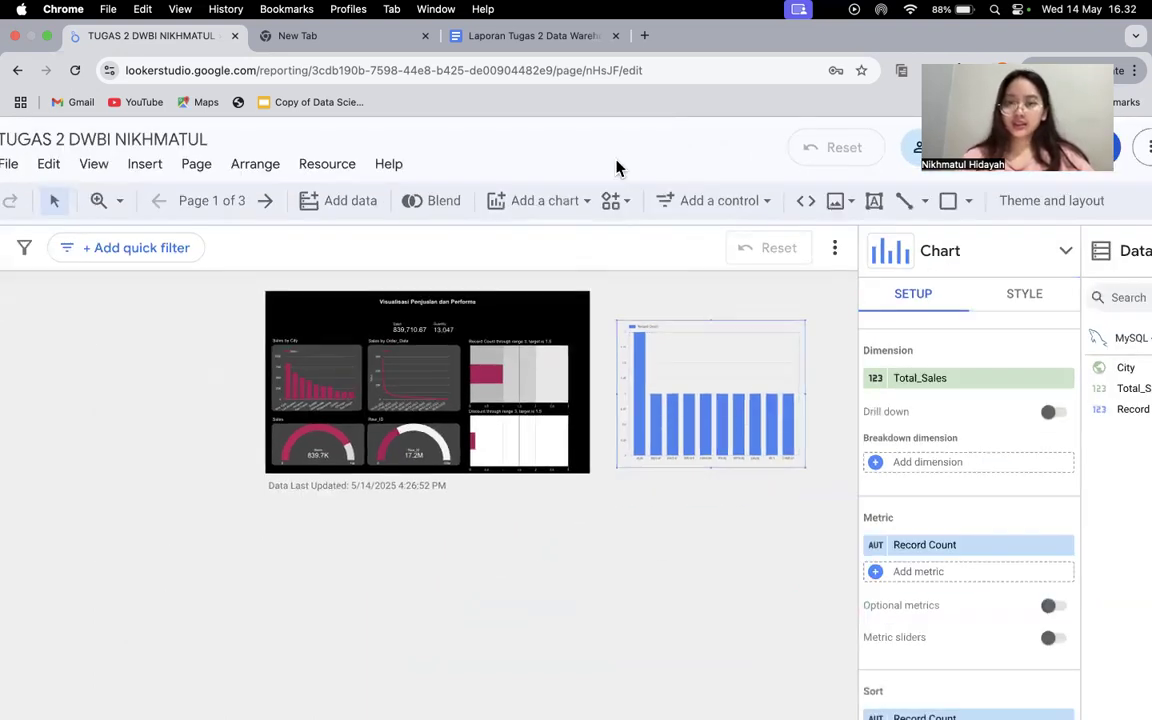
pyautogui.scroll(-1, 617, 167)
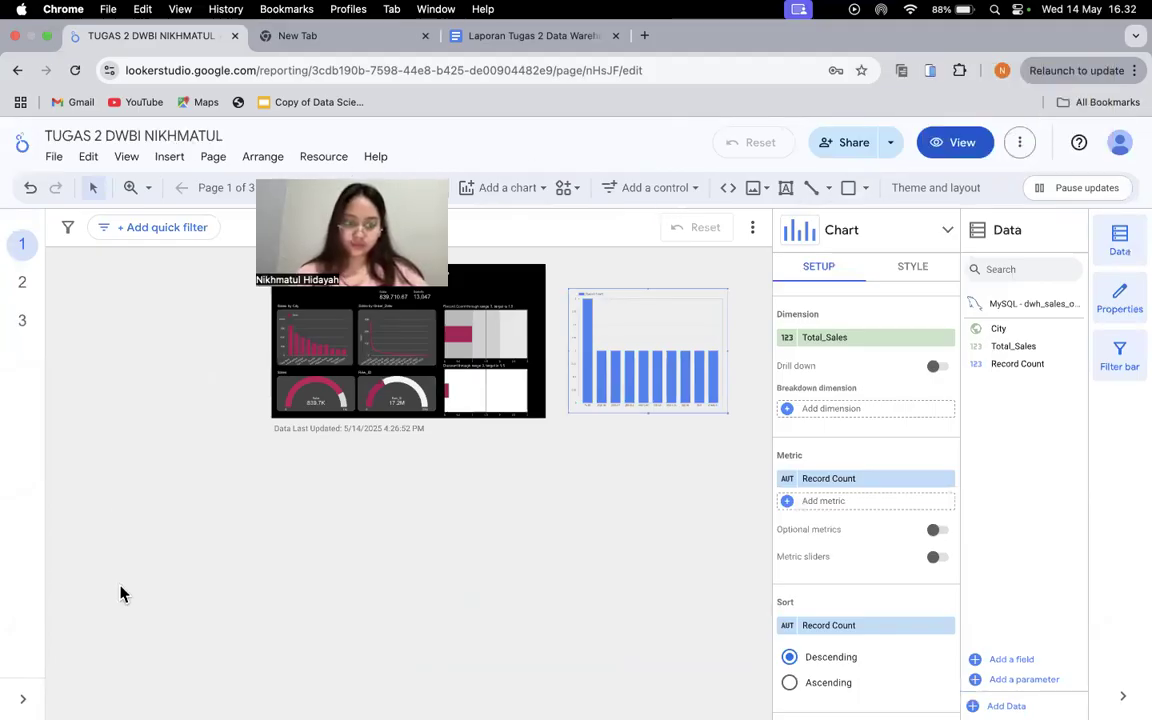
# Step: Check the report's sharing options, keeping link access at Public with the Viewer role, and copy the share link
pyautogui.click(843, 148)
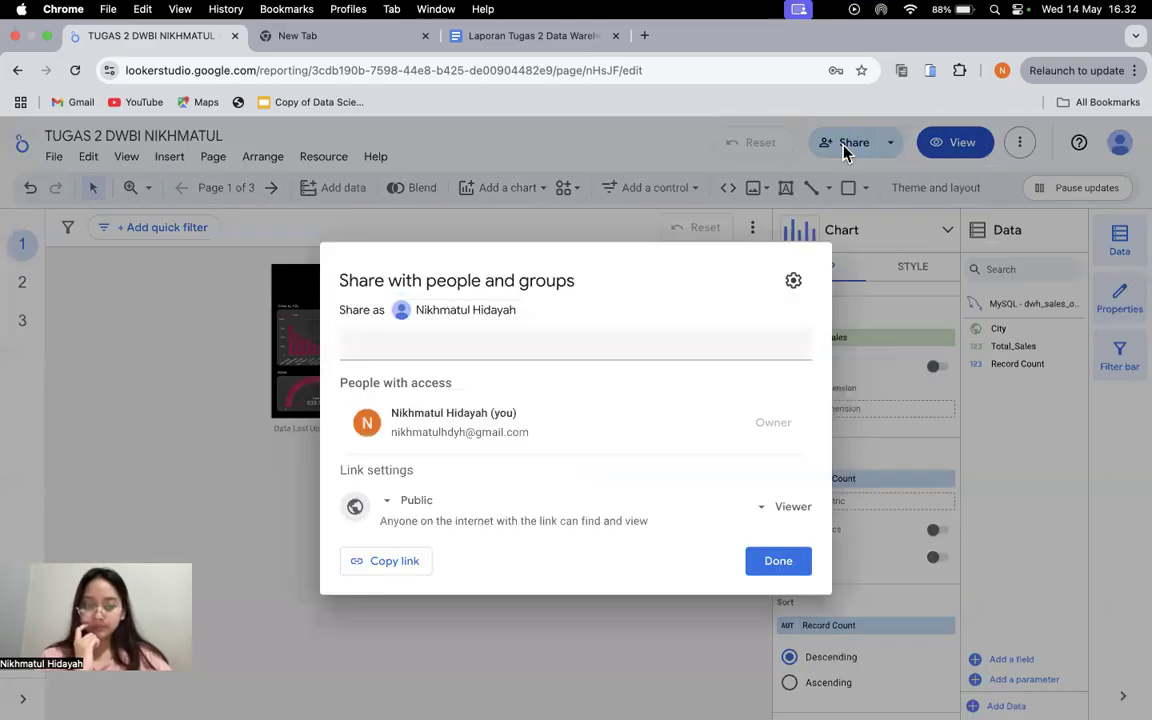
pyautogui.click(406, 500)
pyautogui.click(406, 501)
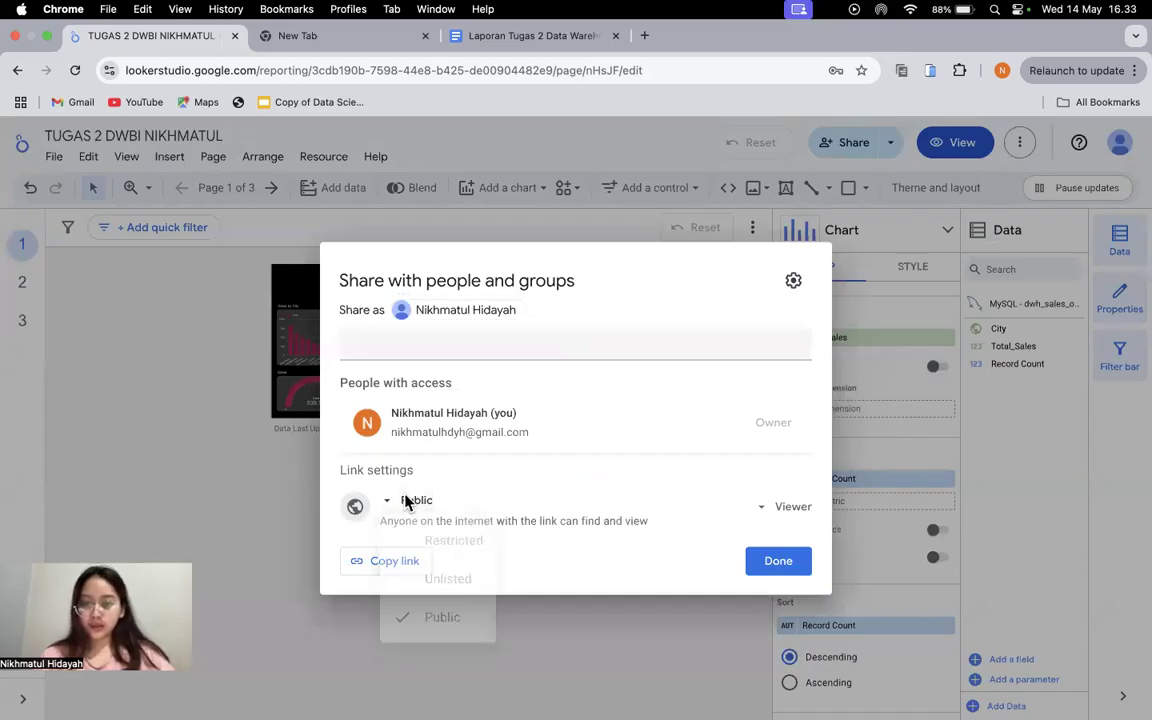
pyautogui.click(795, 510)
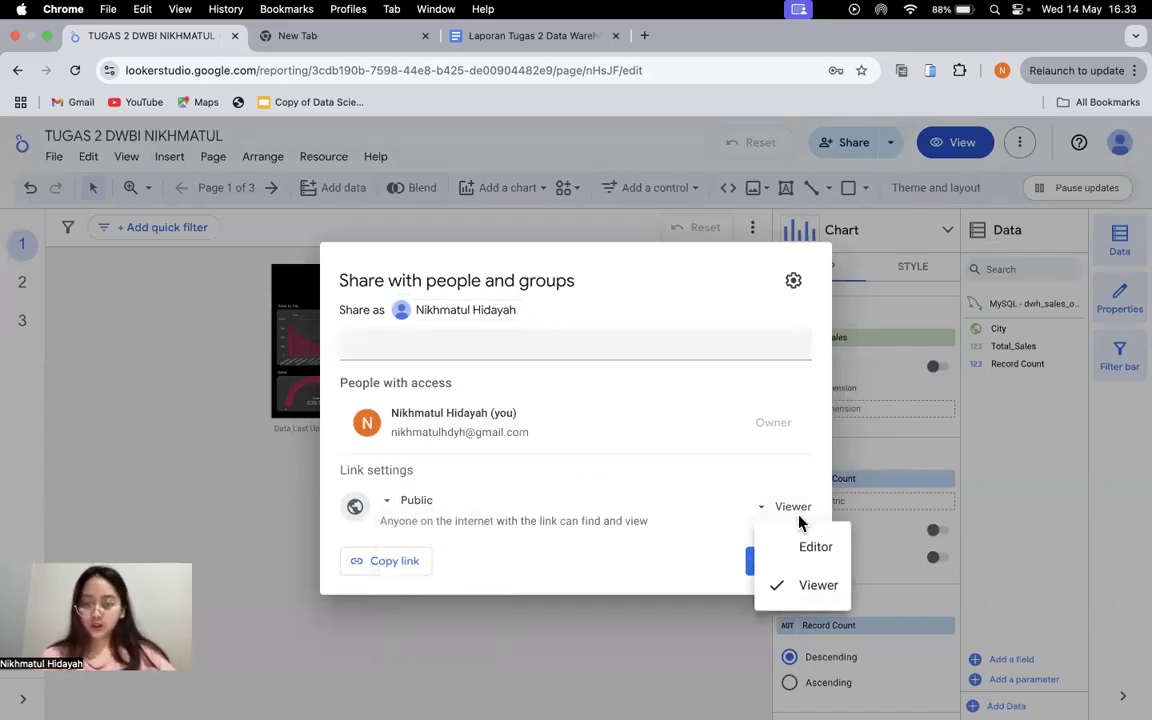
pyautogui.click(798, 521)
pyautogui.click(400, 568)
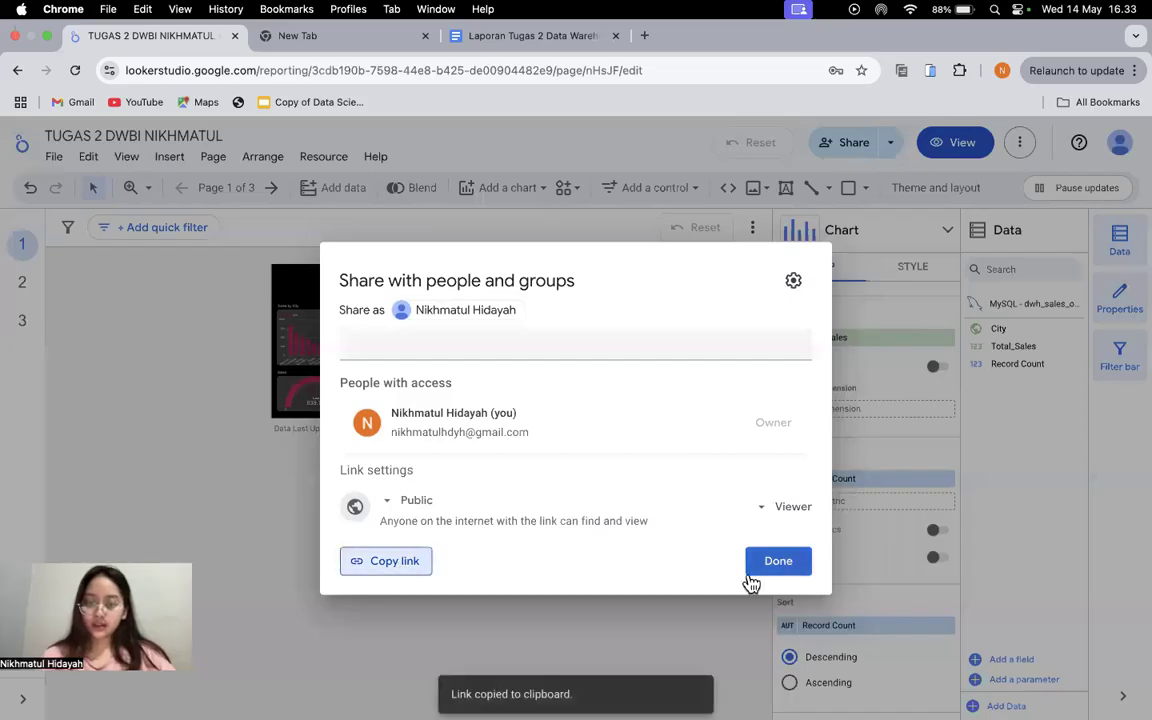
pyautogui.click(760, 566)
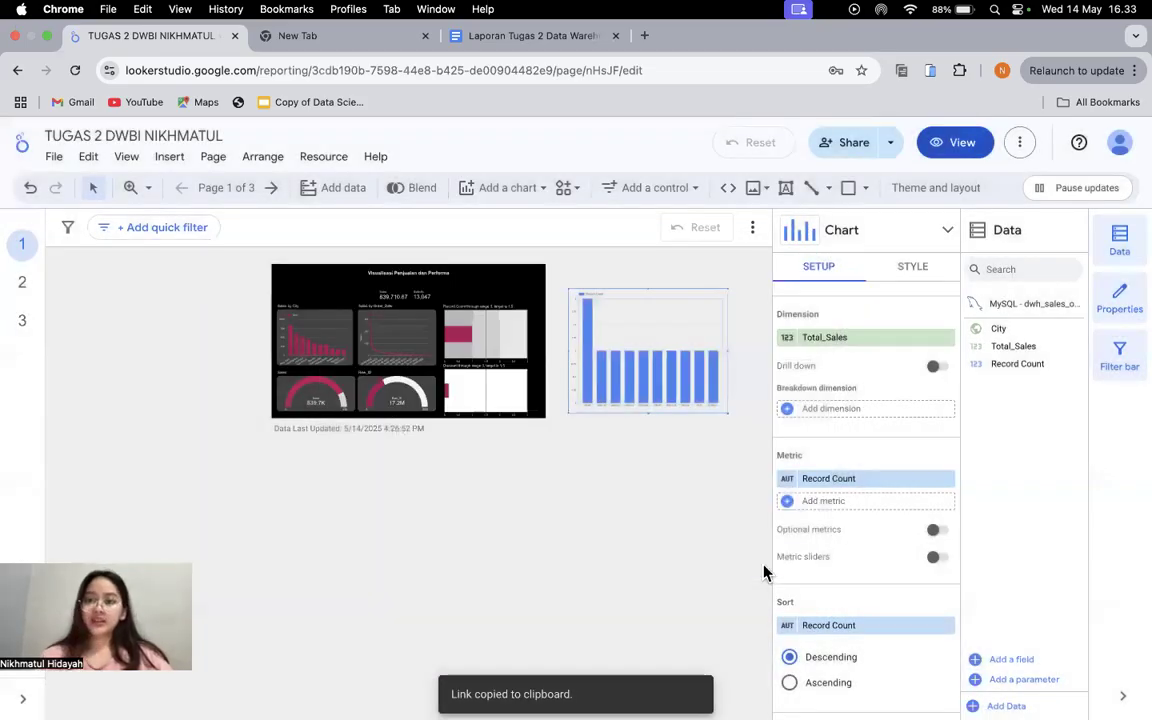